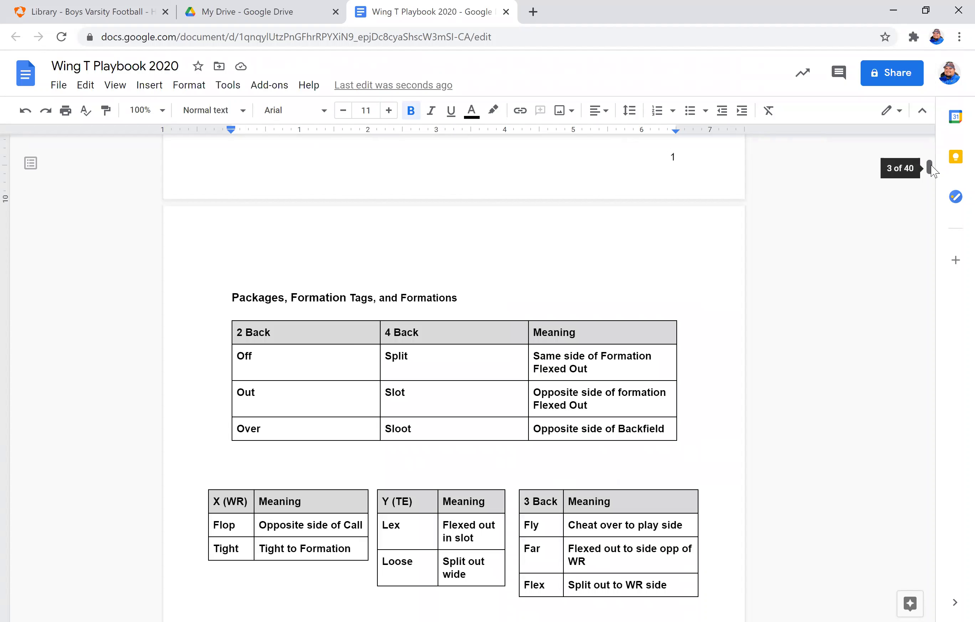
Highlight the header row text of the 2 Back, 4 Back and Meaning table in black.
left_click_drag(931, 171, 932, 172)
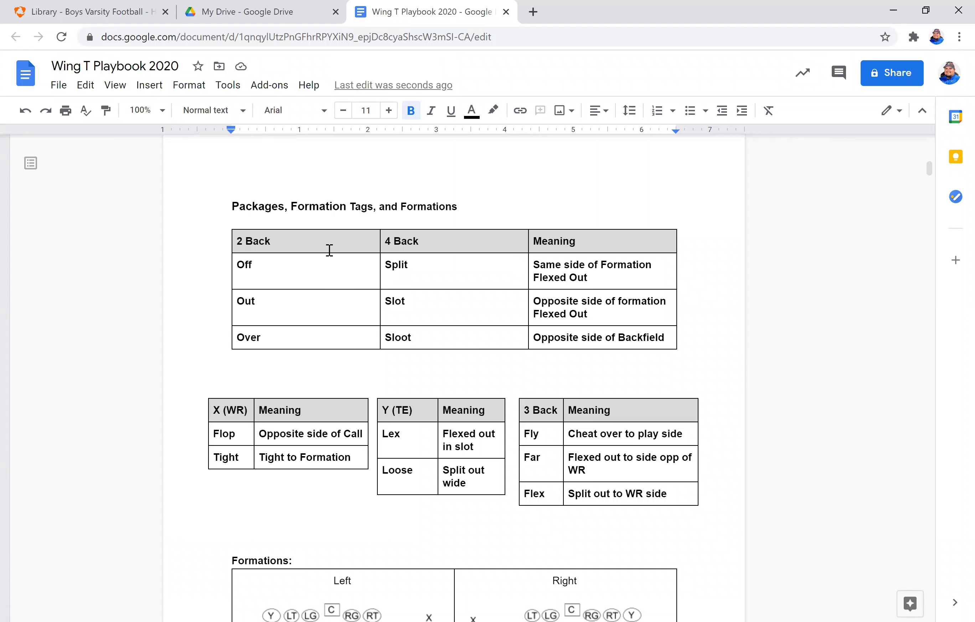
left_click_drag(329, 246, 548, 242)
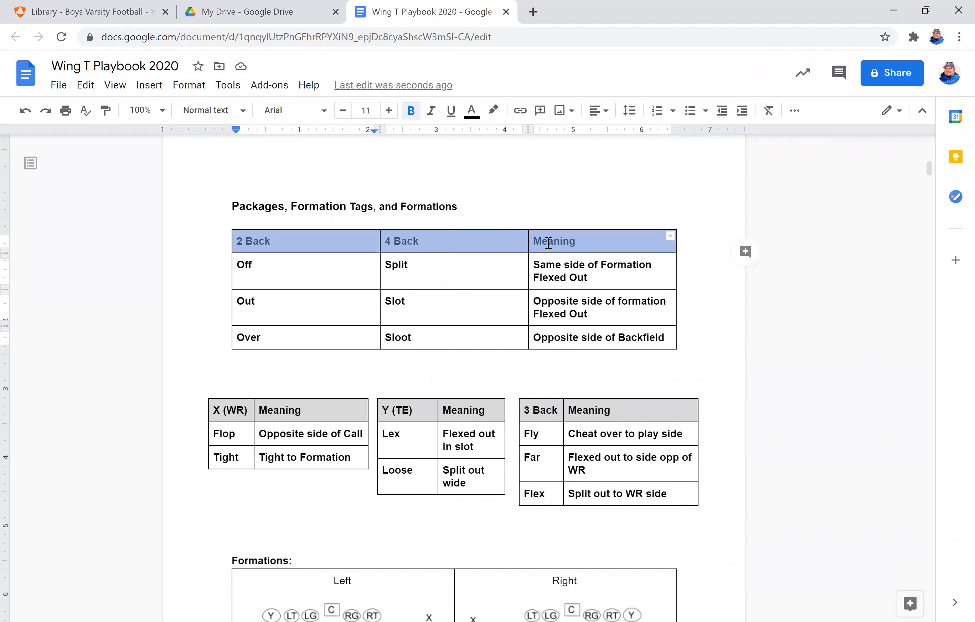
left_click(494, 116)
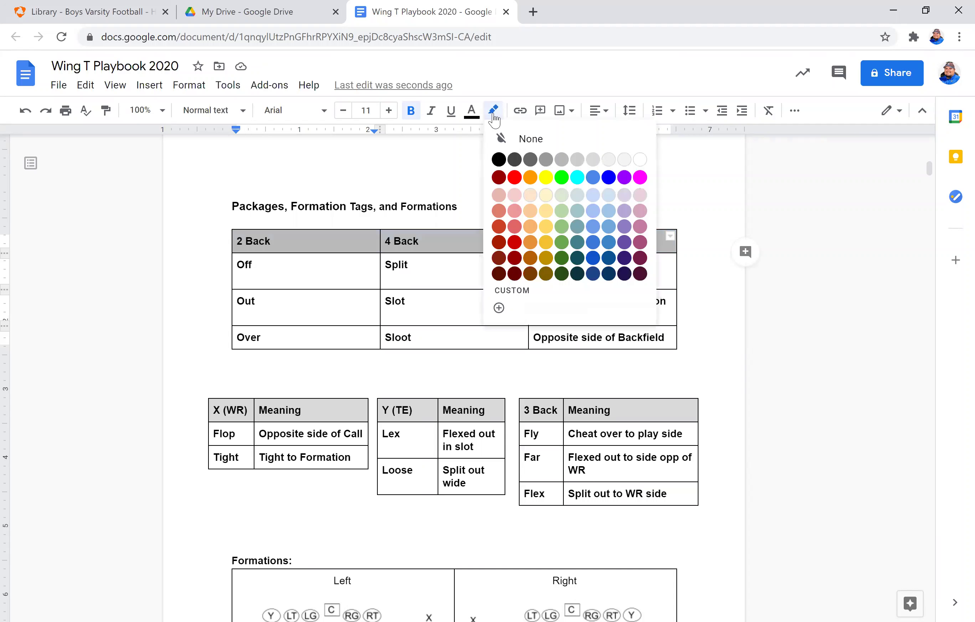
left_click(499, 159)
key("ctrl+Home")
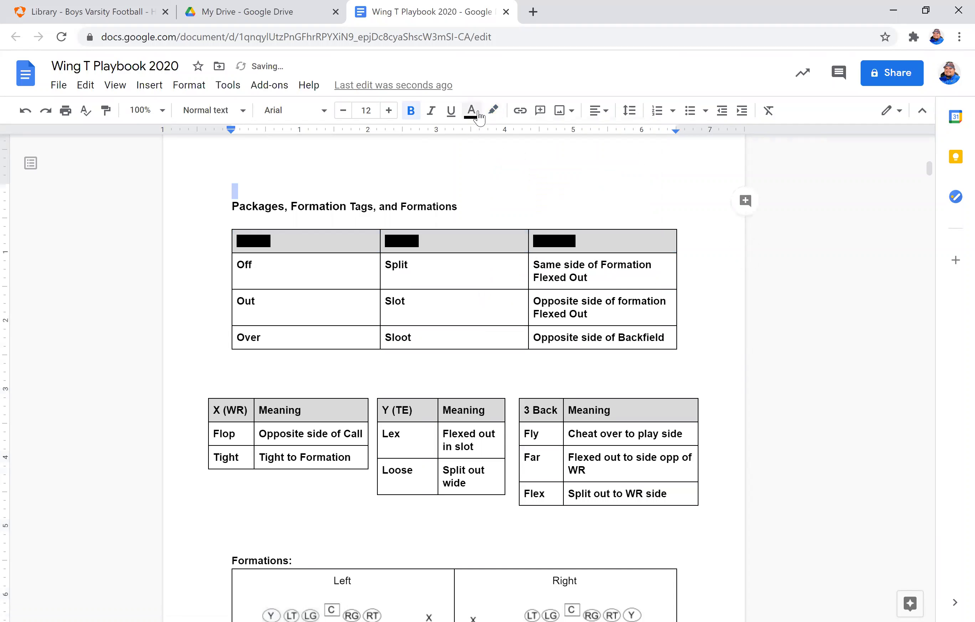
Remove the black highlight from all three header cells of the formation tags table.
left_click(495, 114)
left_click(513, 141)
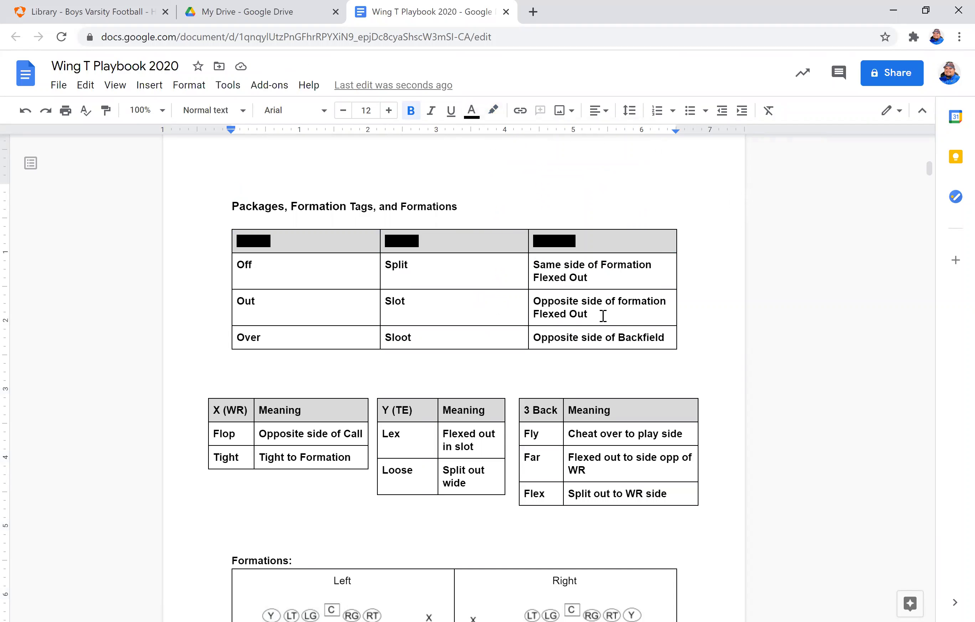
double_click(550, 243)
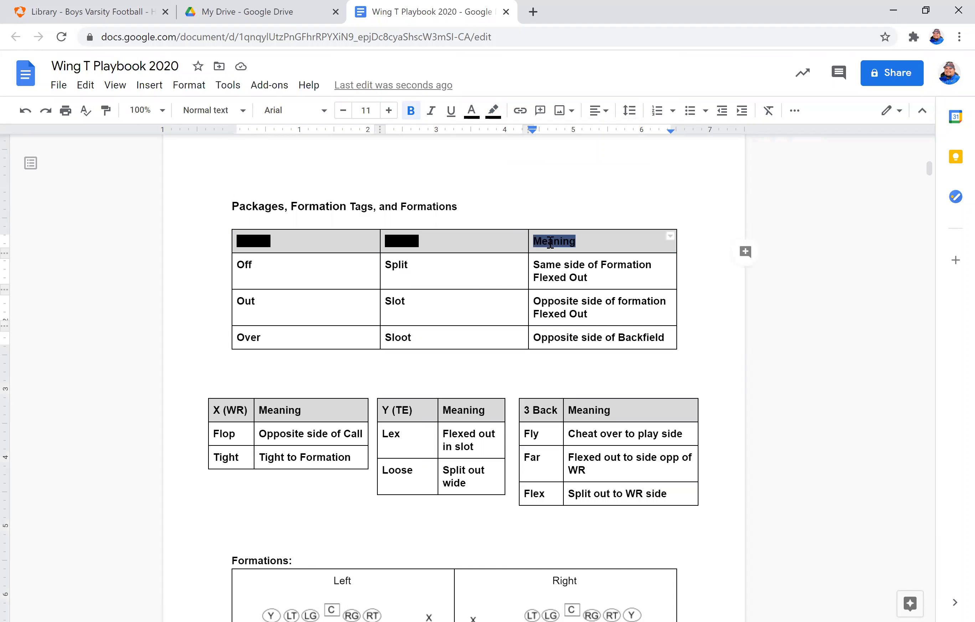
left_click(276, 249, "shift")
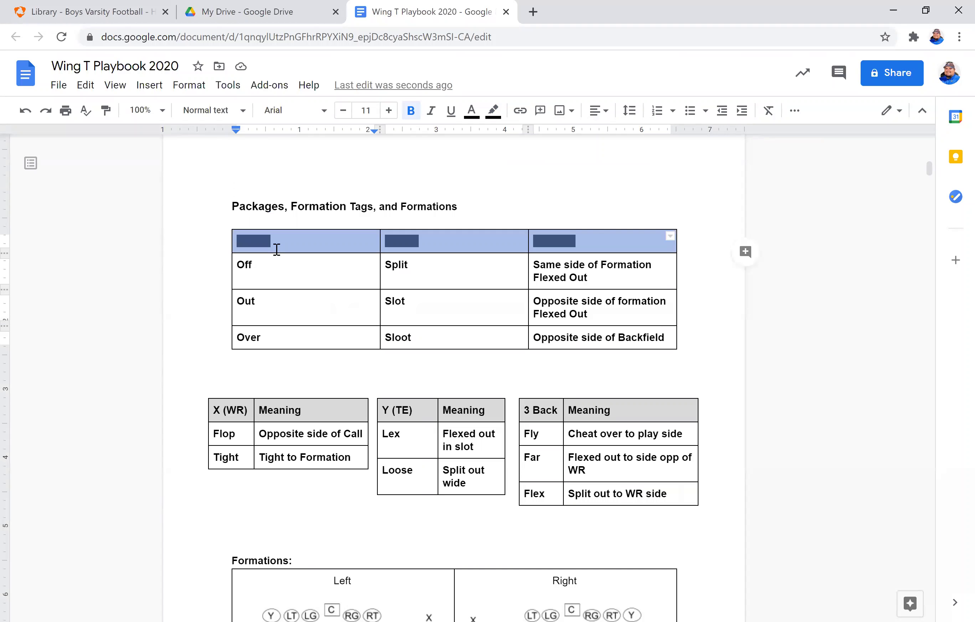
left_click(494, 111)
left_click(503, 138)
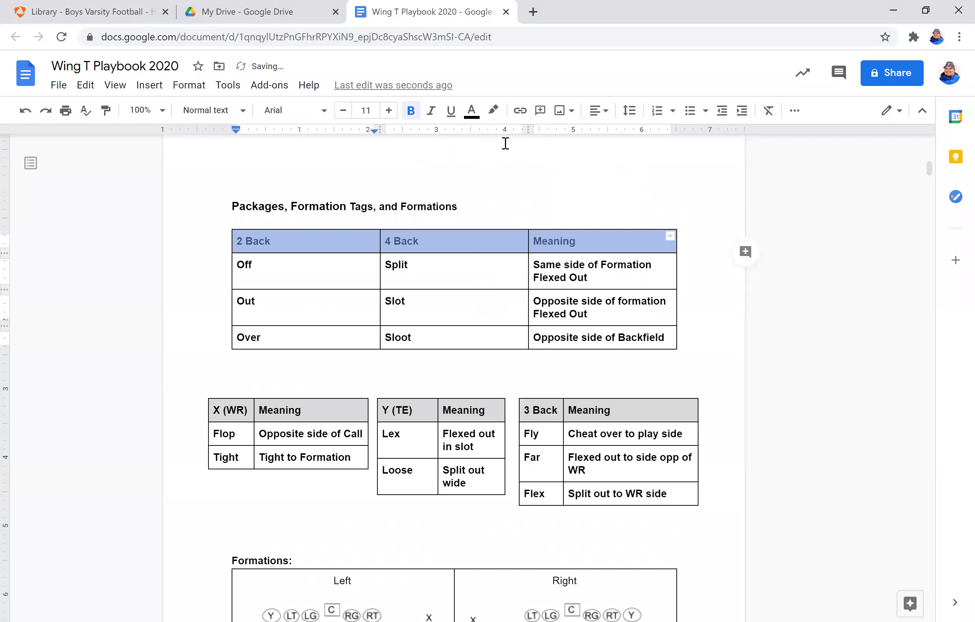
Set the background colour of the 4 Back header cell to blue.
left_click(477, 180)
left_click(472, 240)
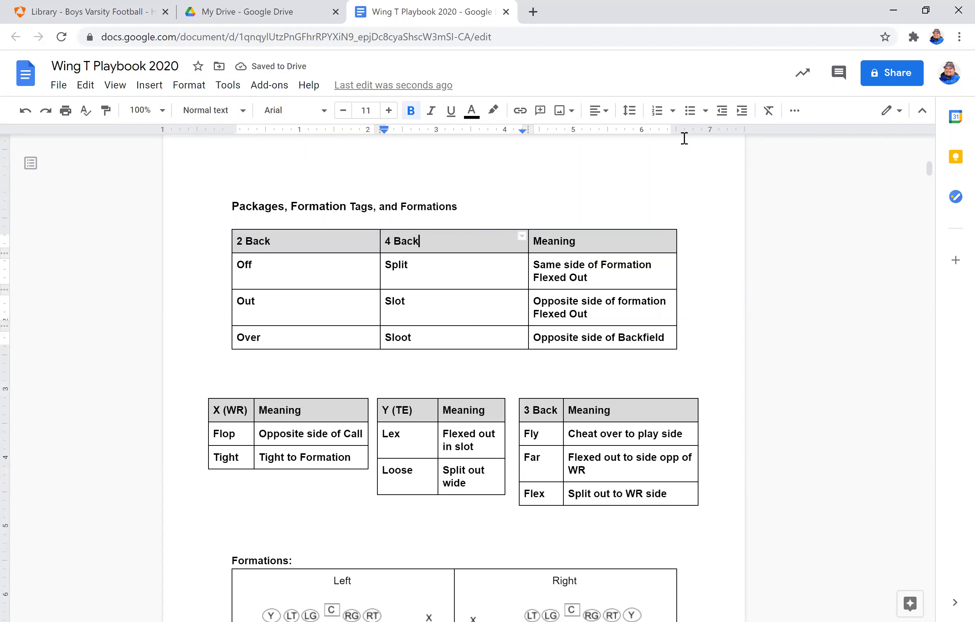
left_click(794, 111)
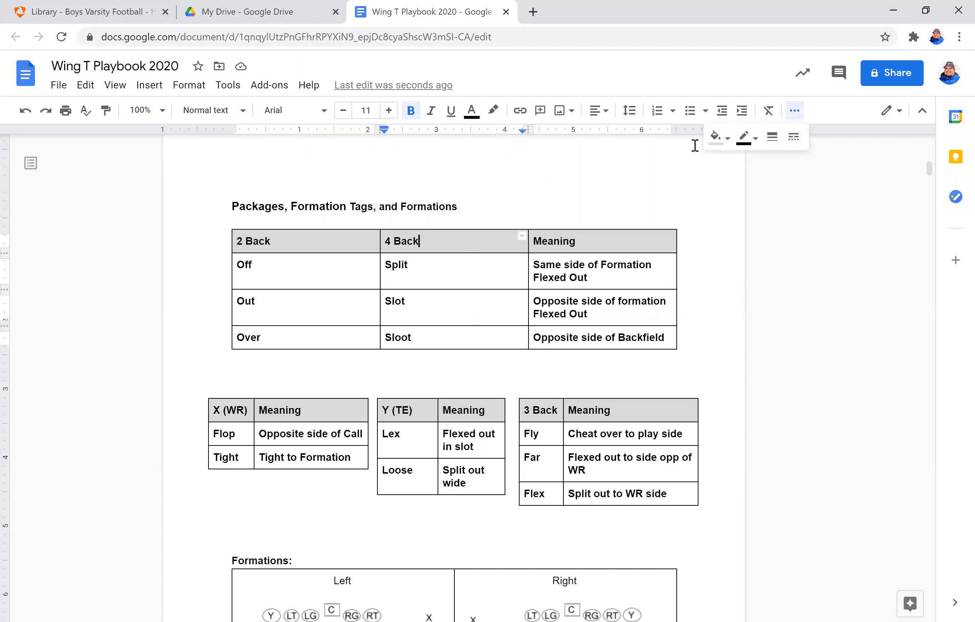
left_click(715, 141)
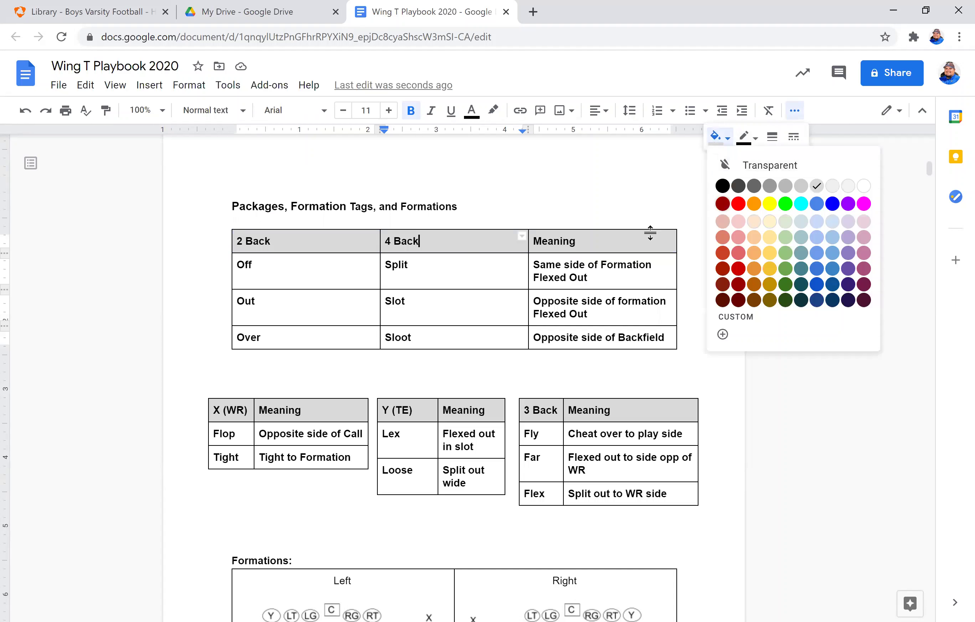
left_click(833, 203)
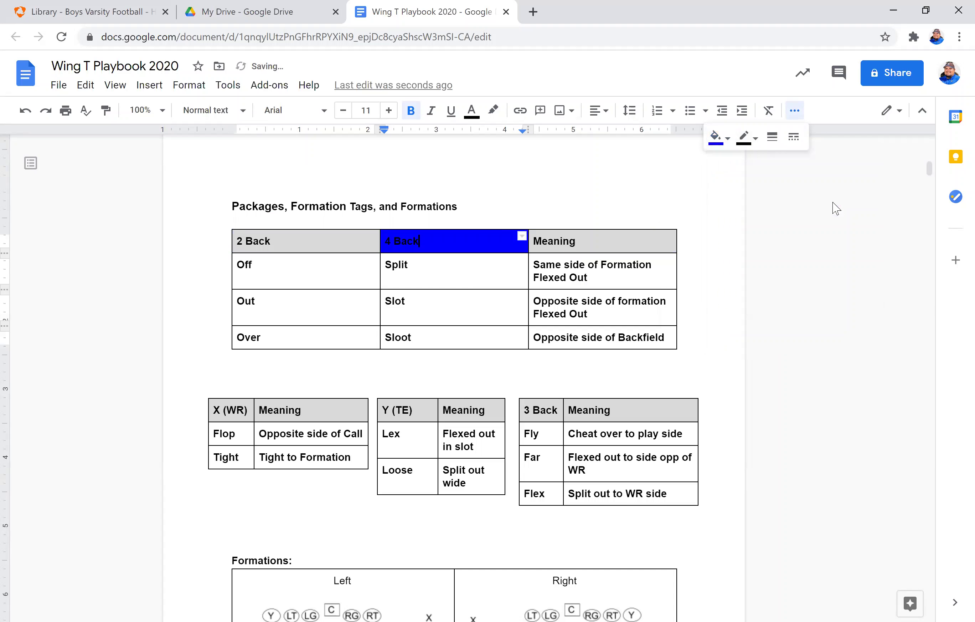
Set the 4 Back header cell's background colour to the same light grey as its neighbouring header cells.
left_click(717, 138)
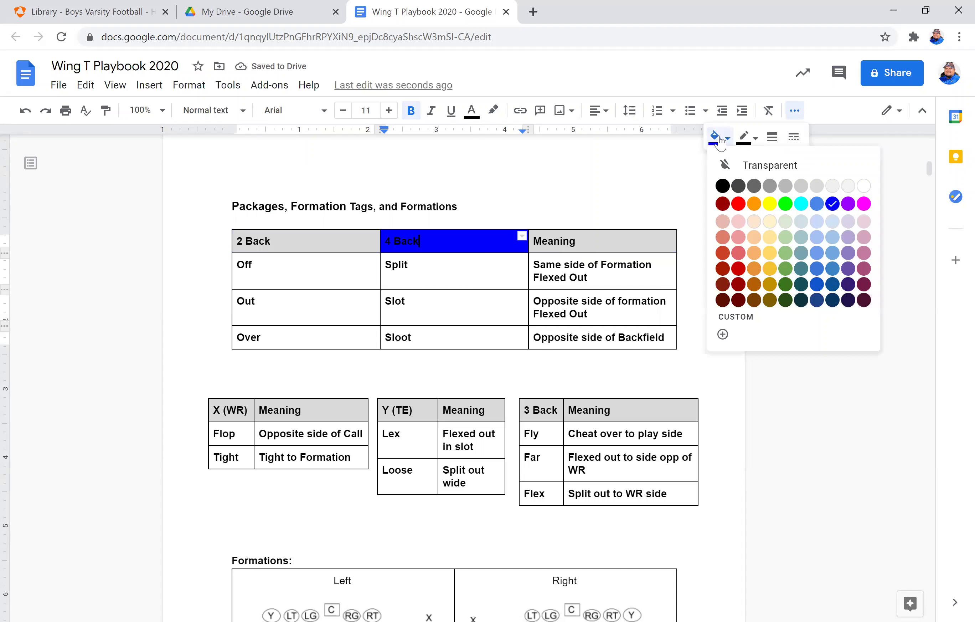
left_click(817, 187)
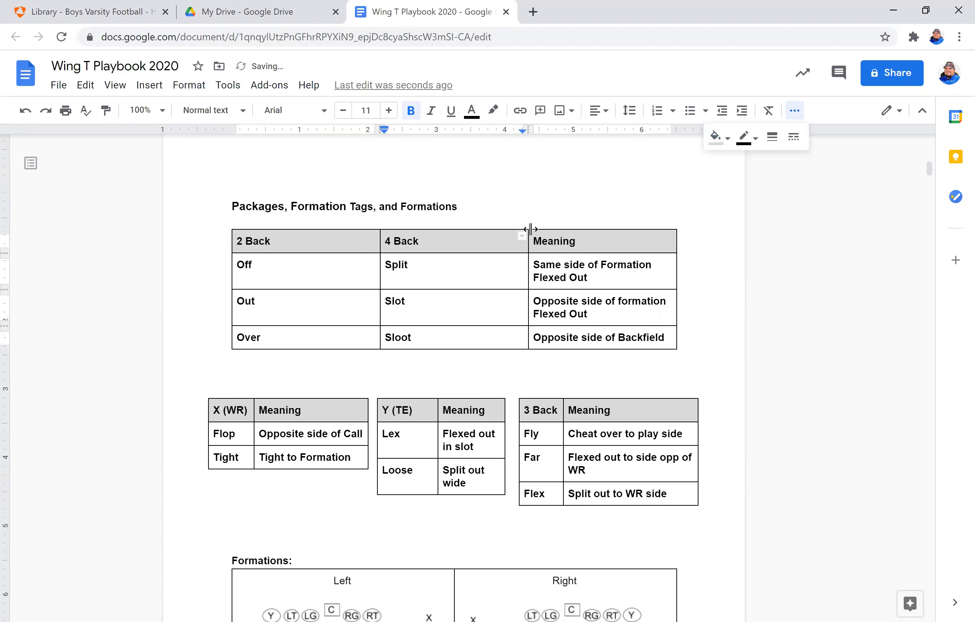
left_click(526, 201)
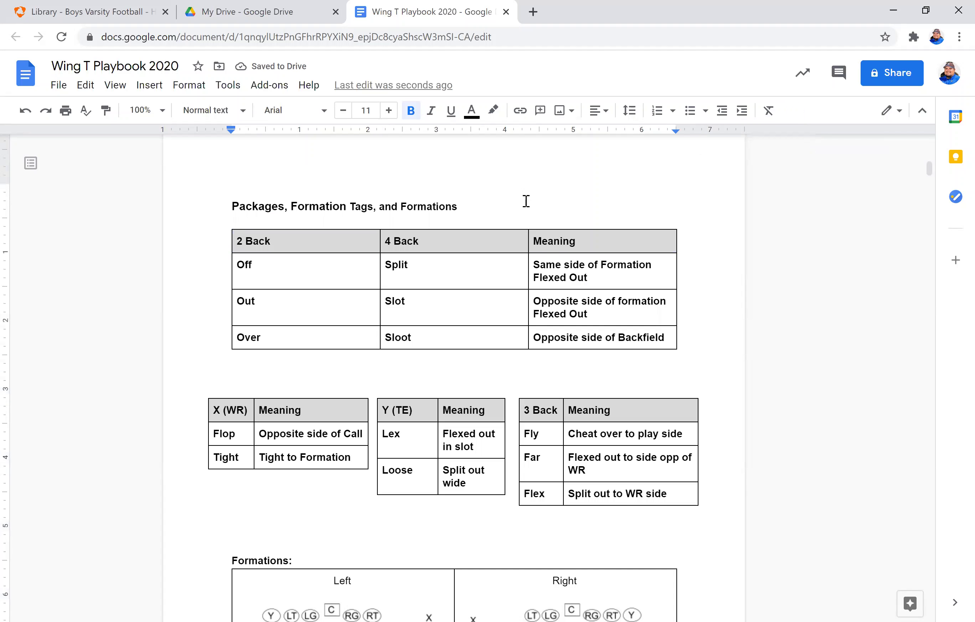
Review the formation diagram tables from Left and Right onward, up to the Motions title page.
scroll(476, 329, "down", 6)
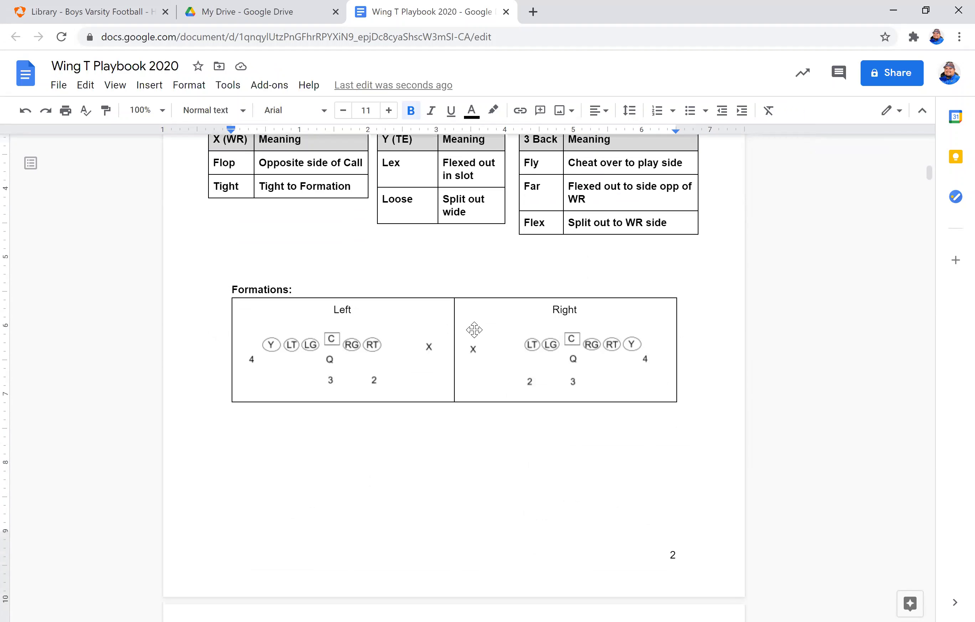
scroll(411, 444, "down", 8)
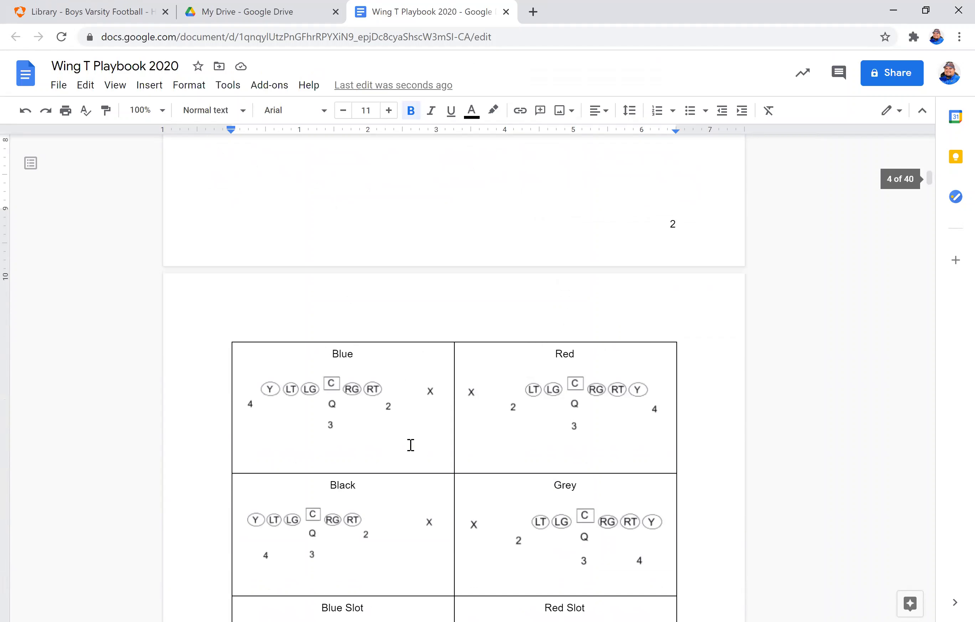
scroll(408, 461, "down", 20)
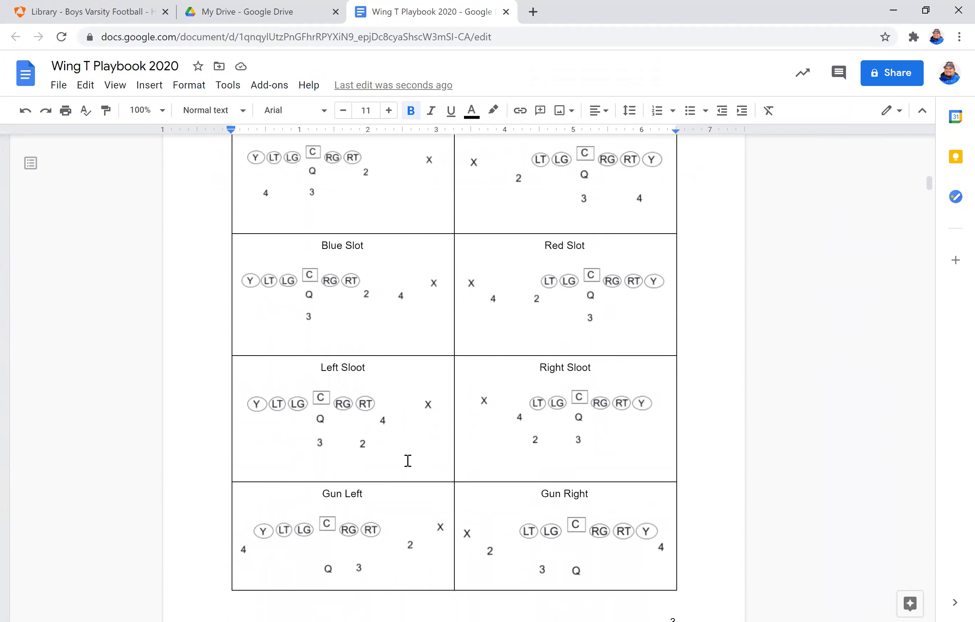
scroll(407, 460, "down", 20)
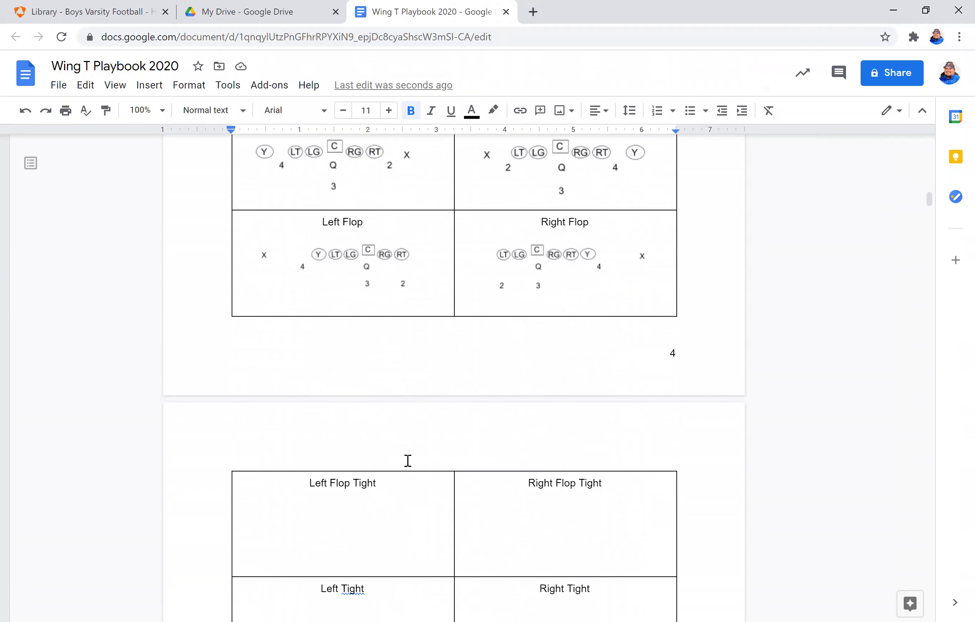
scroll(408, 460, "down", 3)
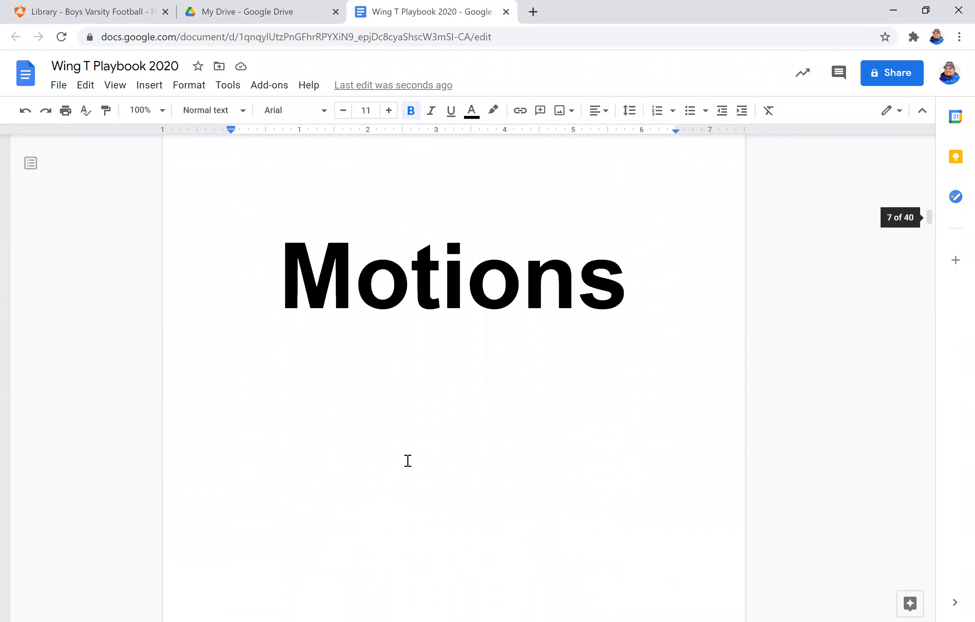
scroll(443, 448, "down", 1)
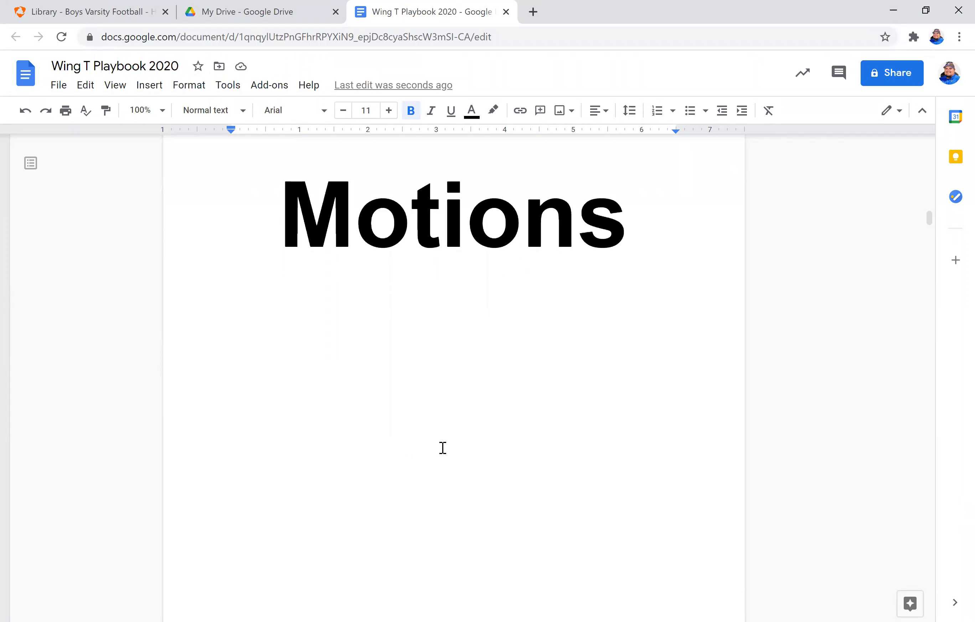
left_click(484, 344)
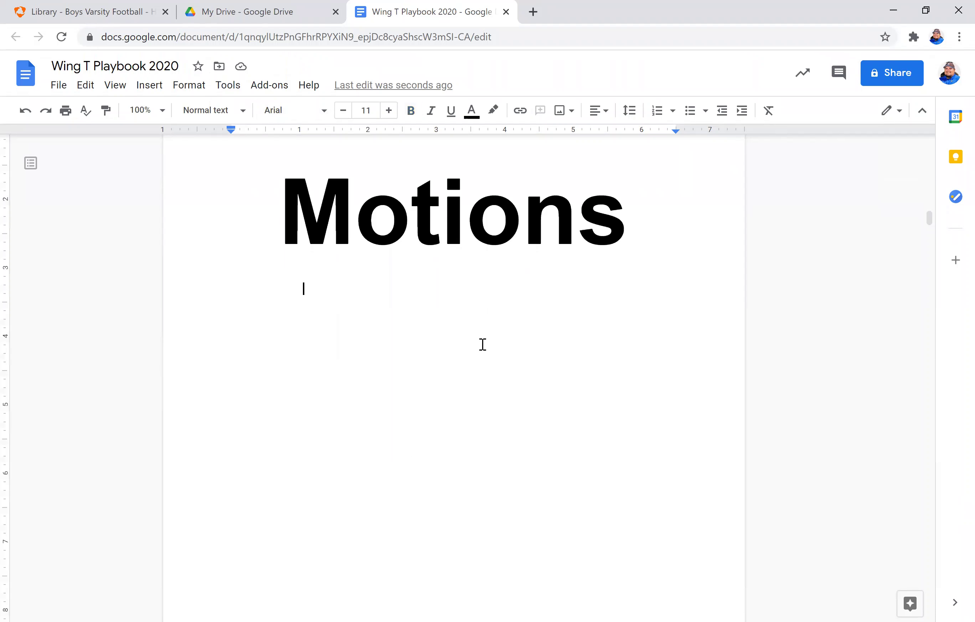
Look through the motion diagrams from Jet, Fly and Rocket to Zip, Orbit and Zap (3 Step Motion).
scroll(484, 344, "down", 15)
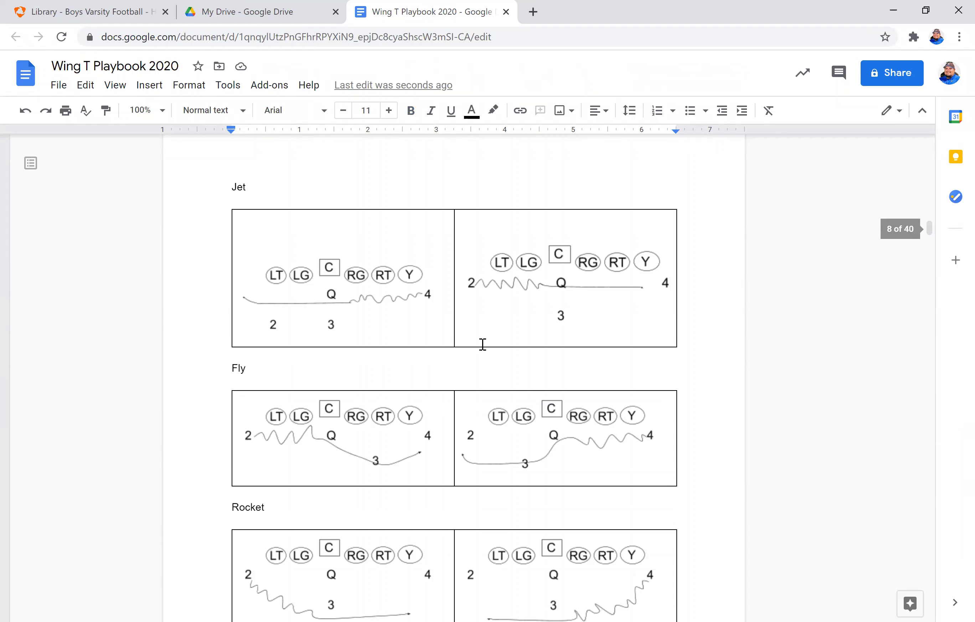
scroll(483, 344, "down", 1)
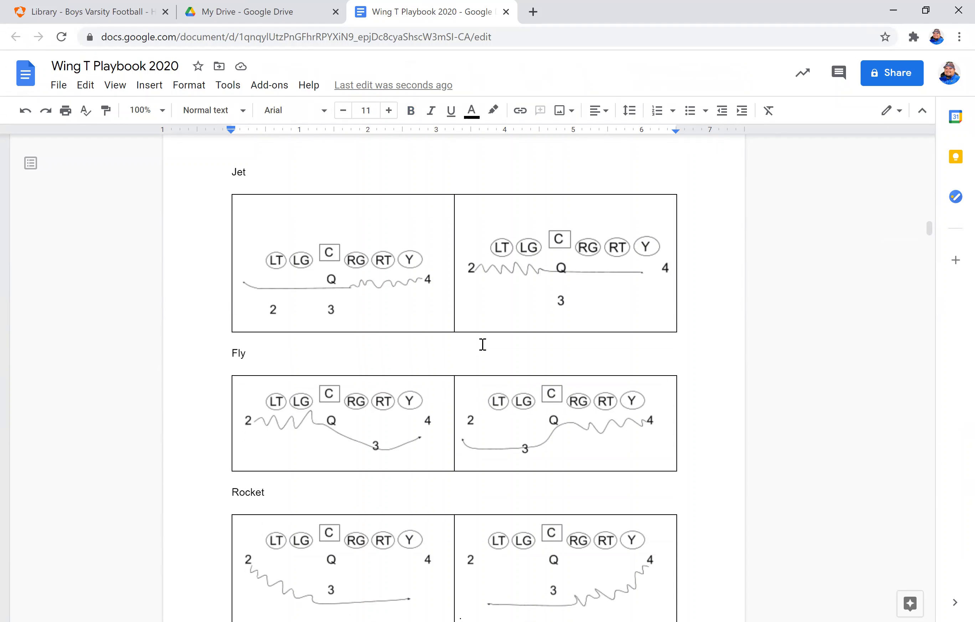
scroll(483, 344, "down", 15)
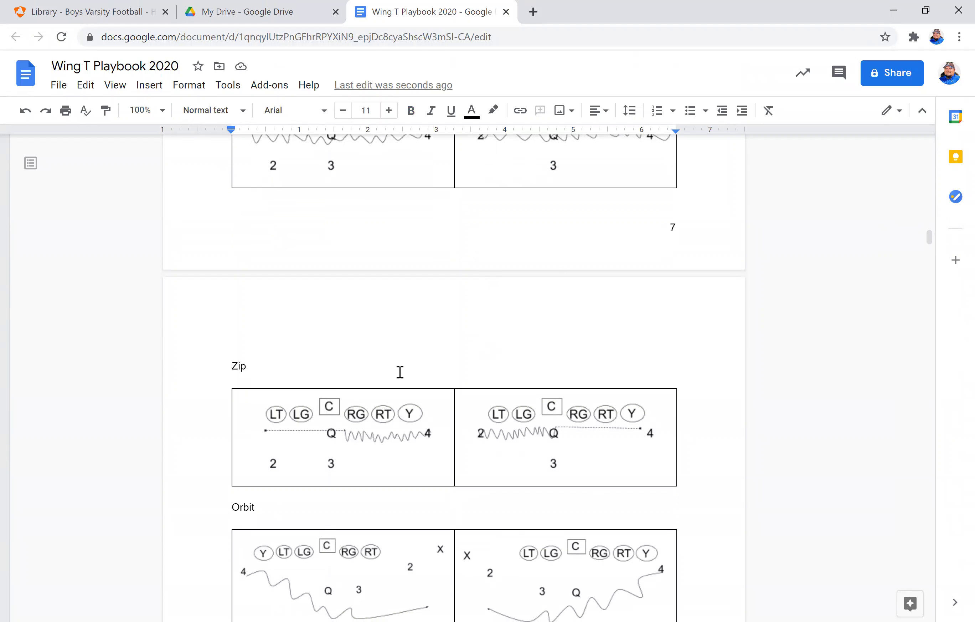
scroll(400, 371, "down", 10)
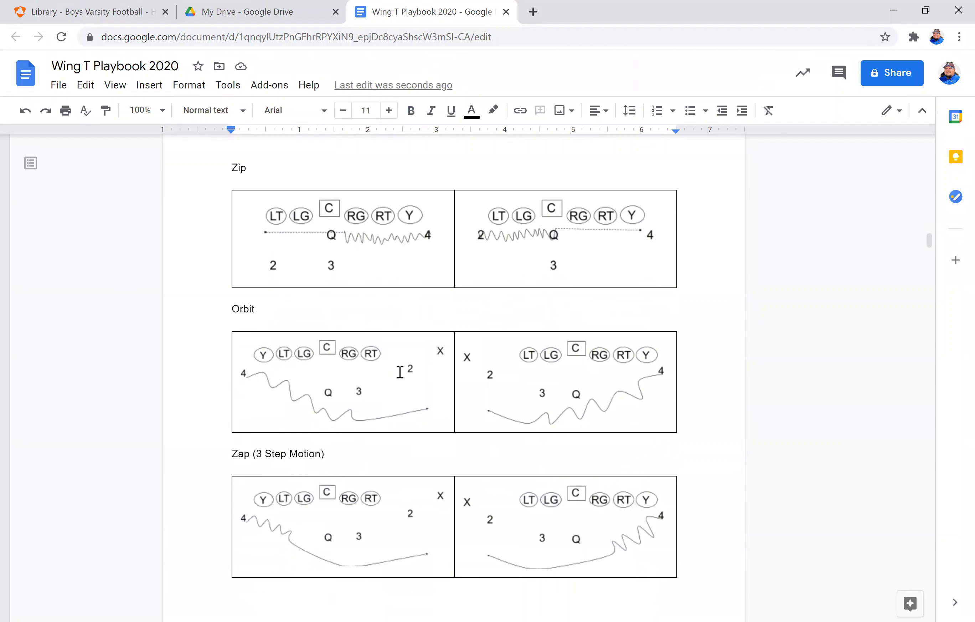
scroll(400, 371, "down", 2)
scroll(399, 371, "up", 7)
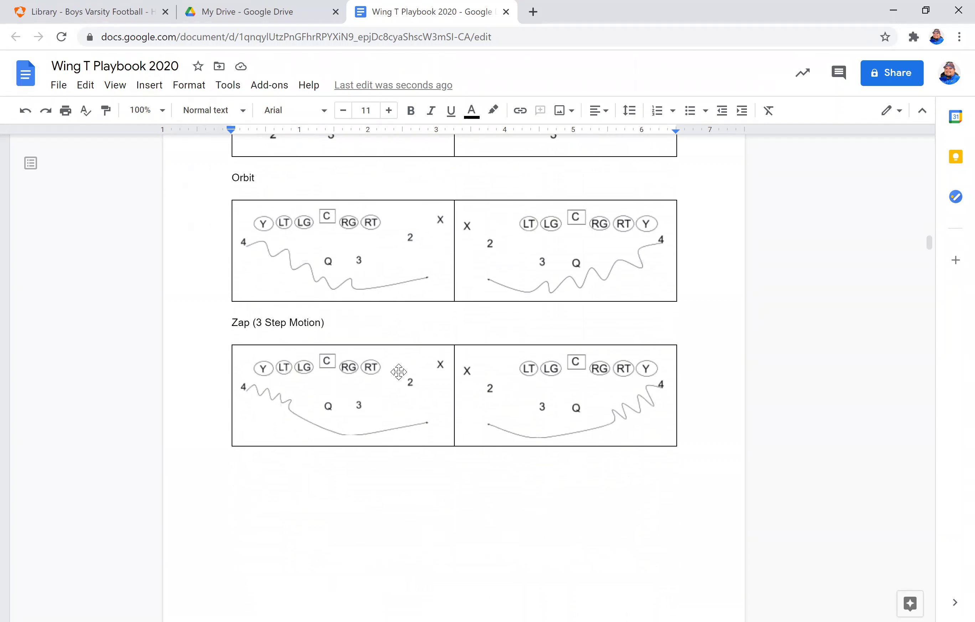
scroll(397, 367, "up", 1)
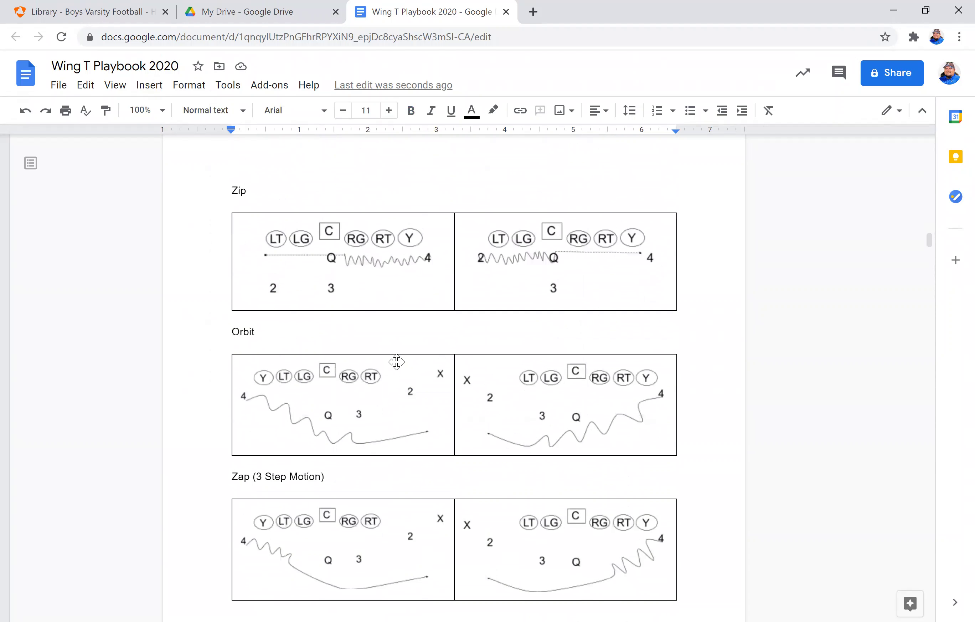
Open the first Zip motion drawing, examine its wavy path and the straight line's dash options, and close the drawing.
double_click(381, 268)
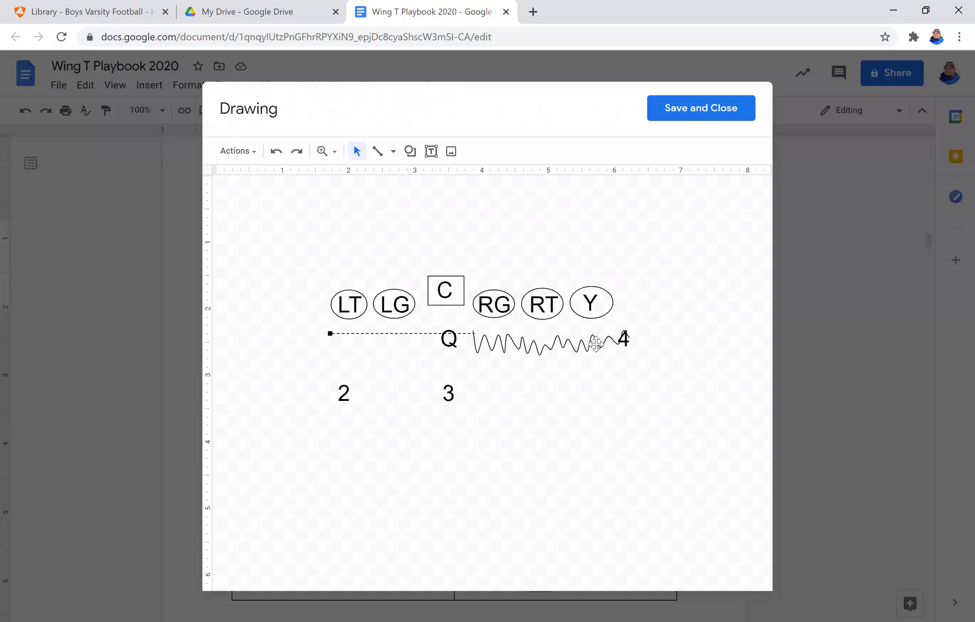
left_click(597, 345)
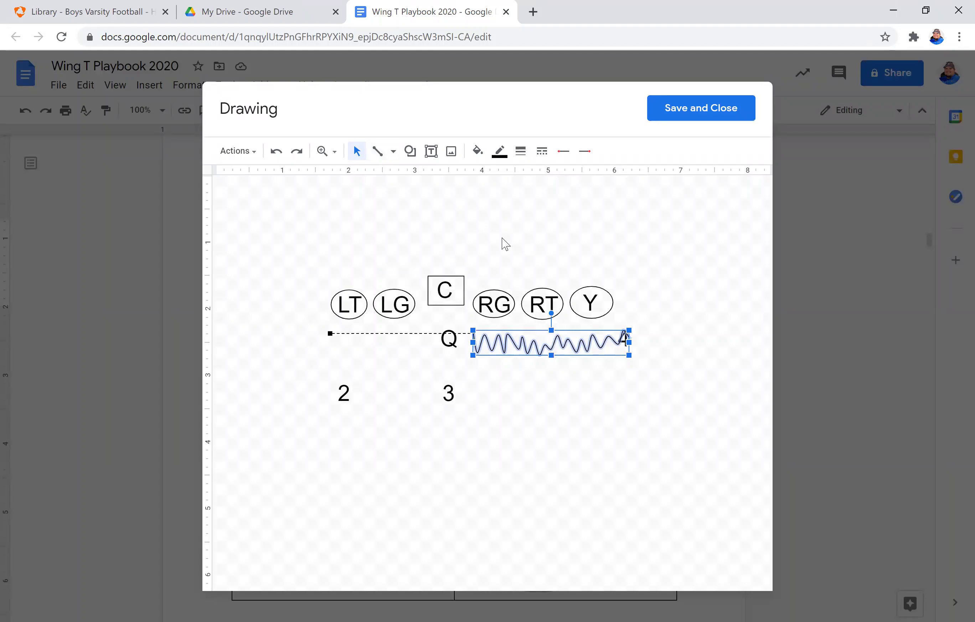
left_click(417, 332)
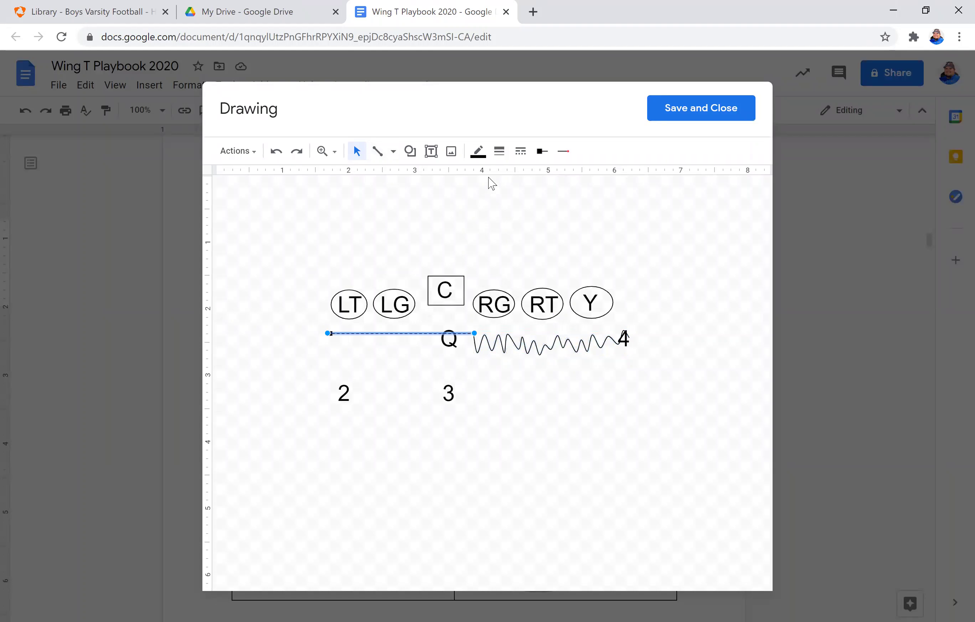
left_click(520, 152)
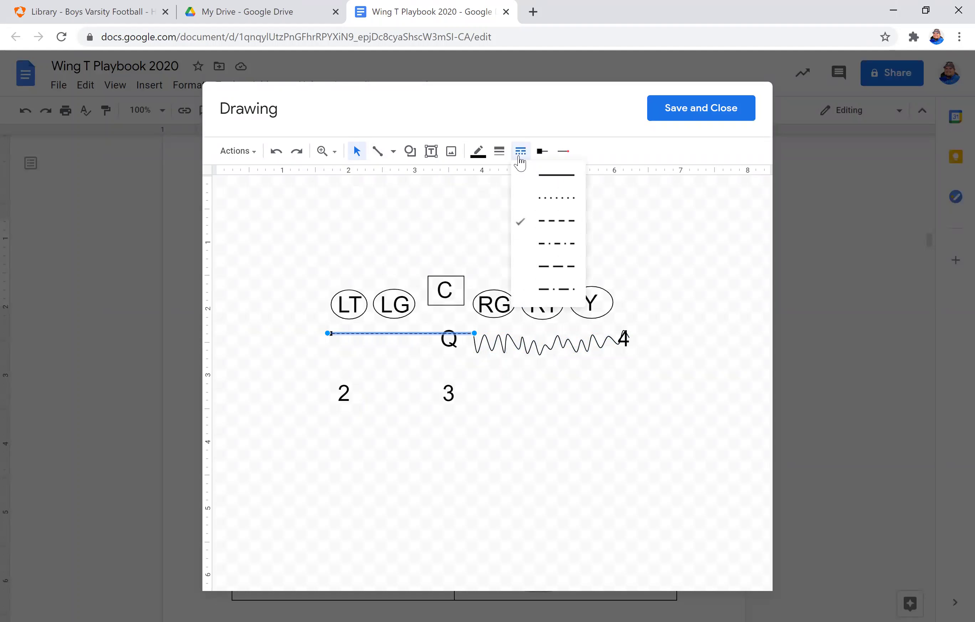
left_click(653, 397)
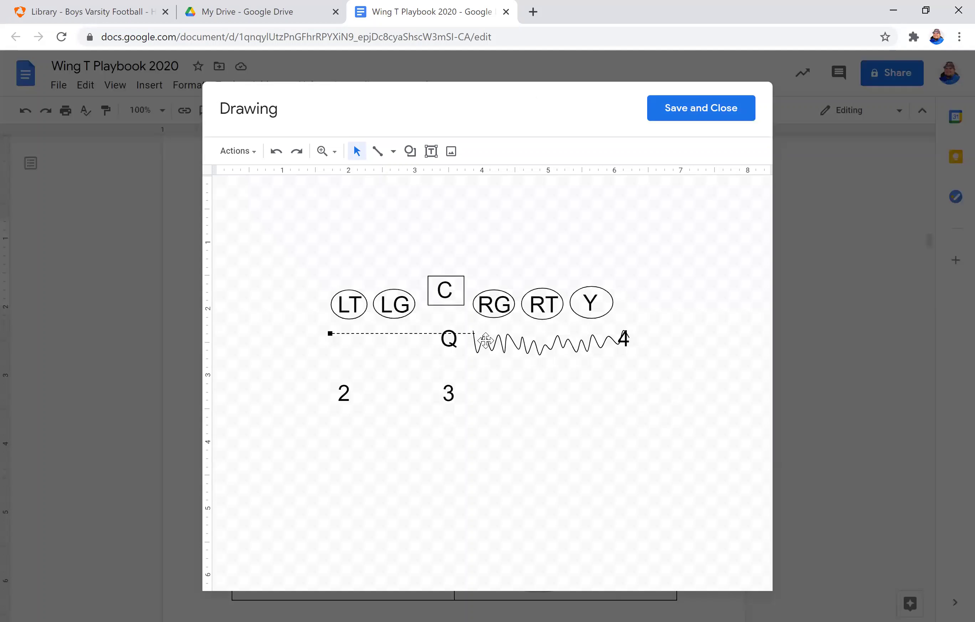
left_click(674, 115)
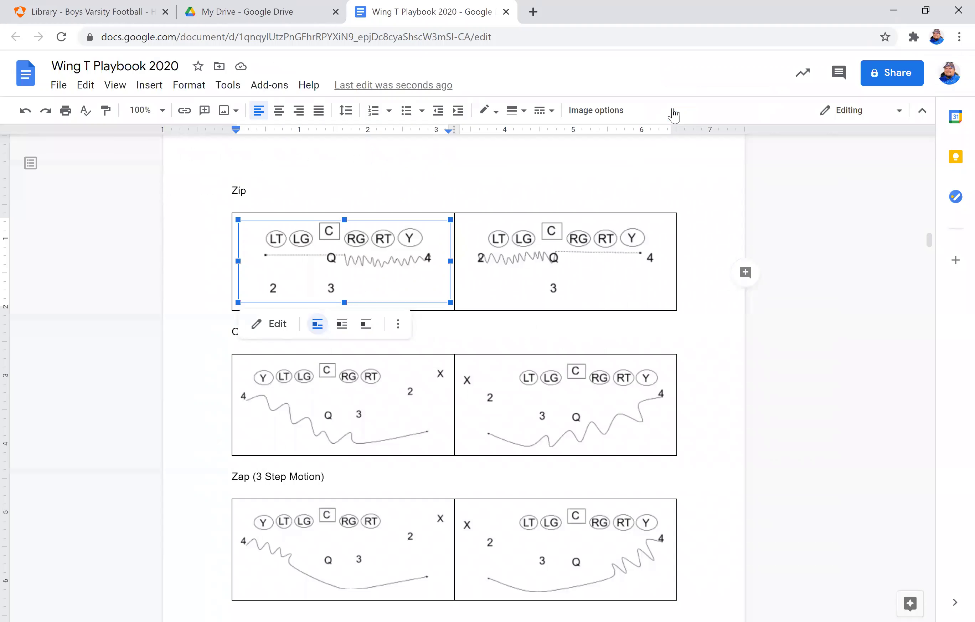
left_click(621, 183)
scroll(620, 183, "down", 10)
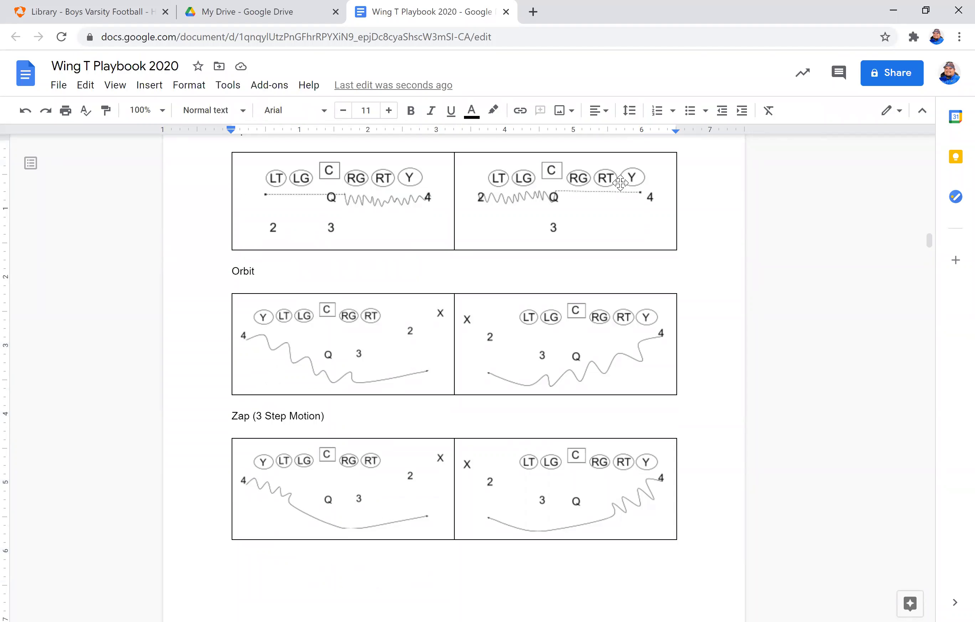
Review the Jack play's 40 Front and 50 Front diagrams together with its Assignment and Rules table.
scroll(621, 184, "down", 17)
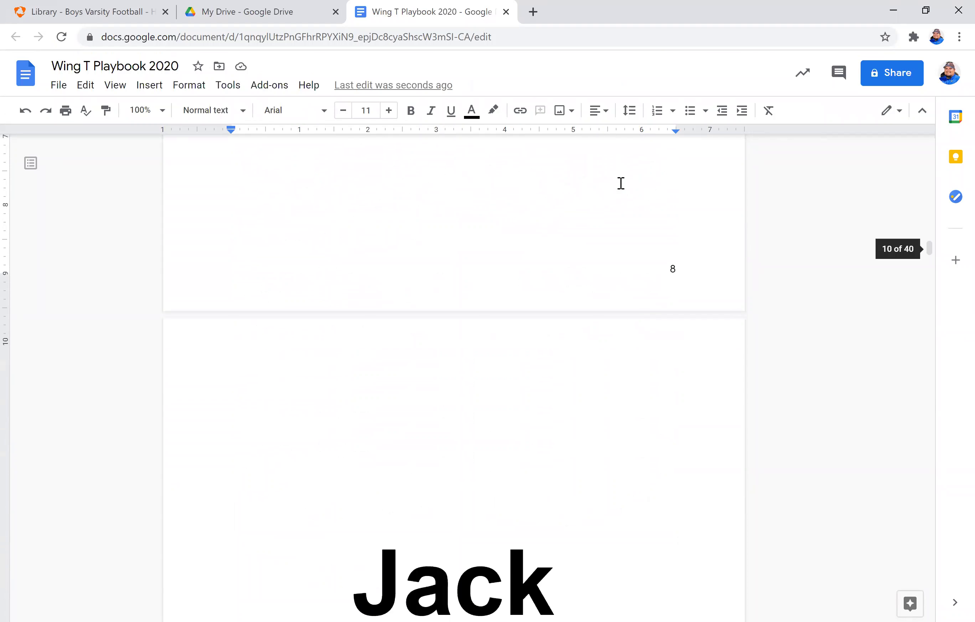
scroll(621, 183, "down", 3)
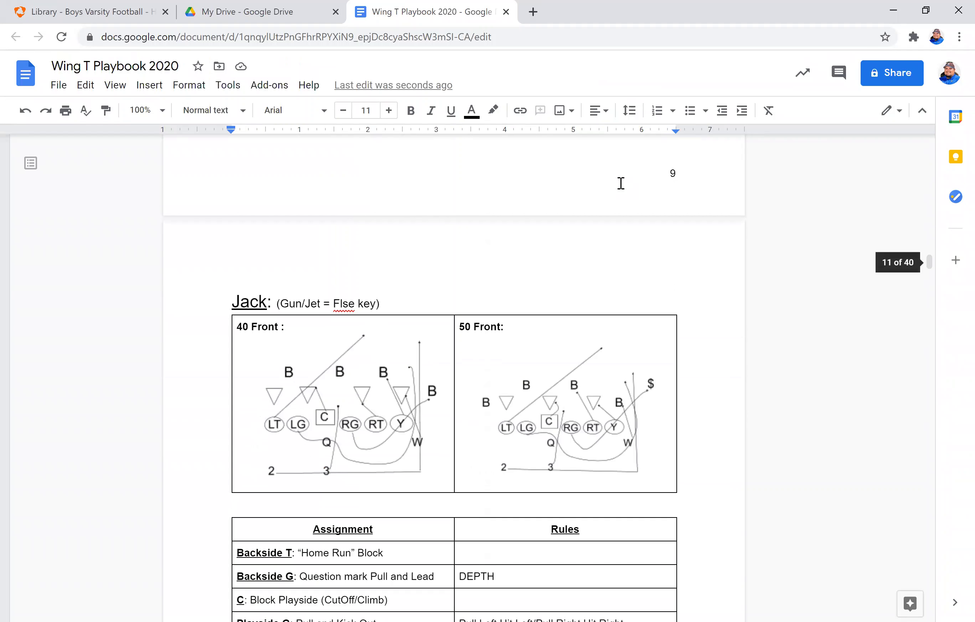
scroll(467, 272, "down", 2)
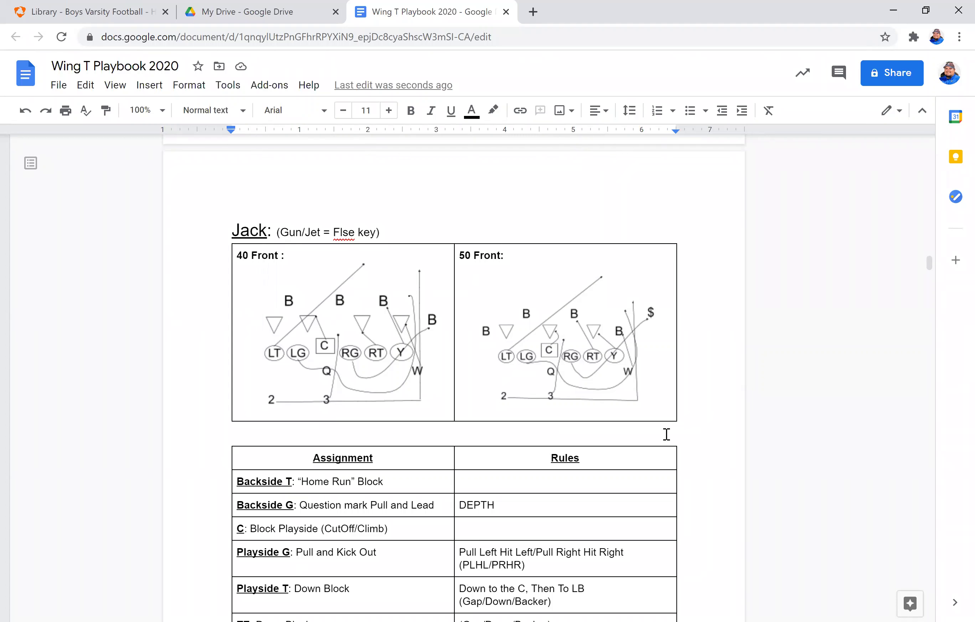
scroll(666, 434, "down", 4)
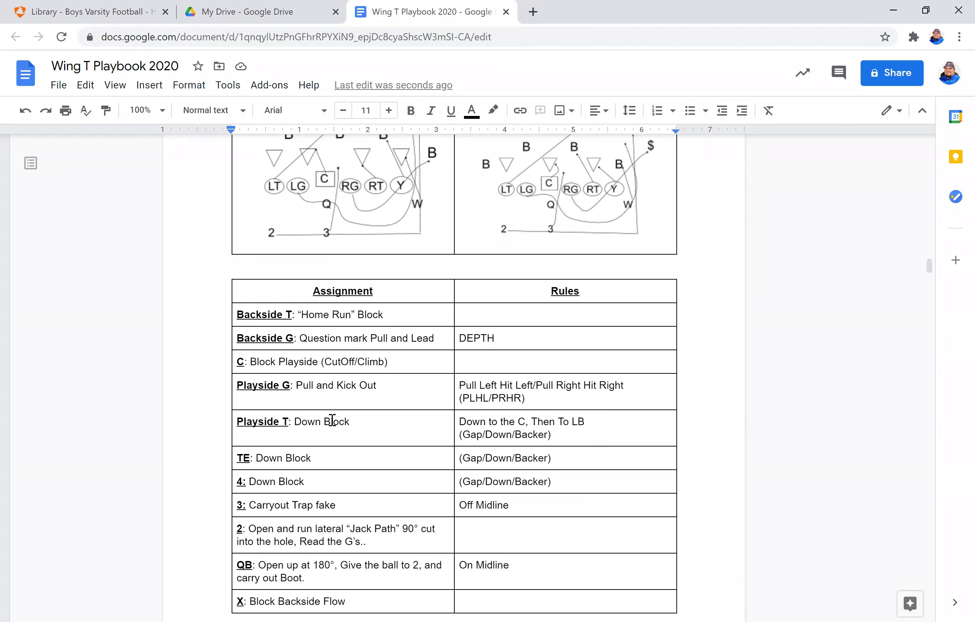
scroll(523, 504, "down", 1)
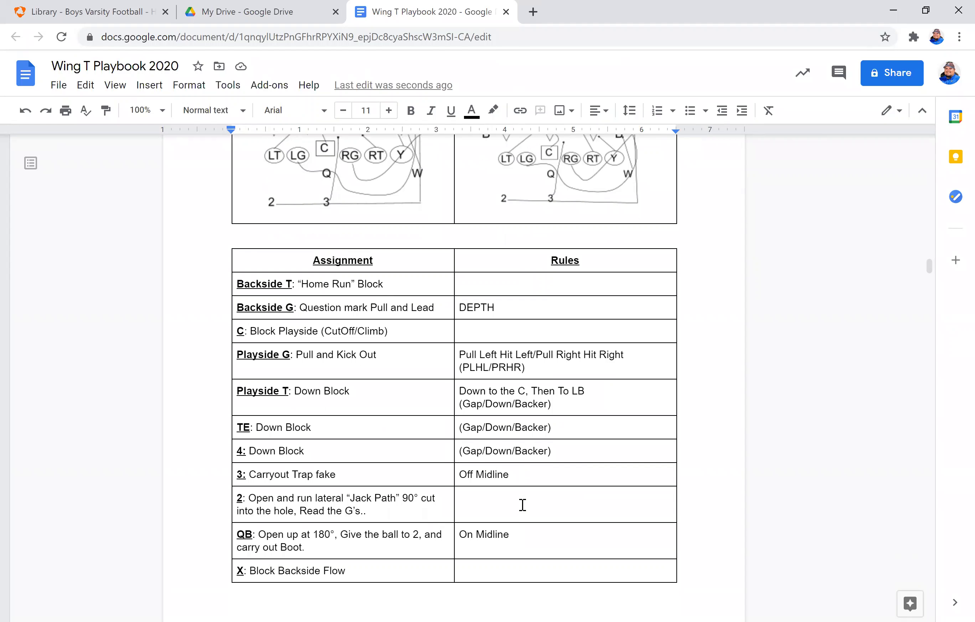
scroll(523, 504, "up", 5)
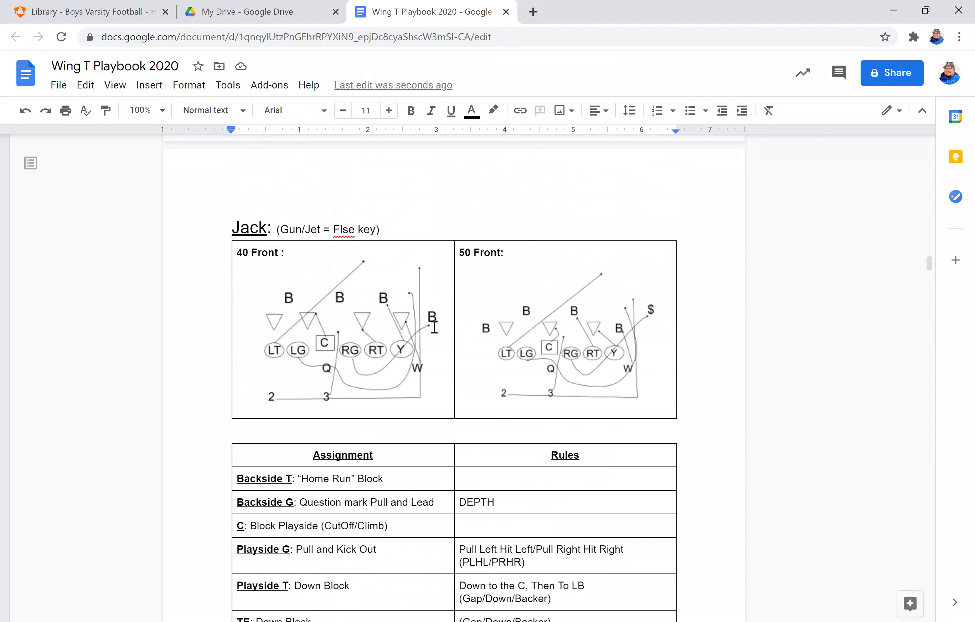
Look through the Jack formation diagrams and the Trap section down to the Elephant formations.
scroll(572, 403, "down", 19)
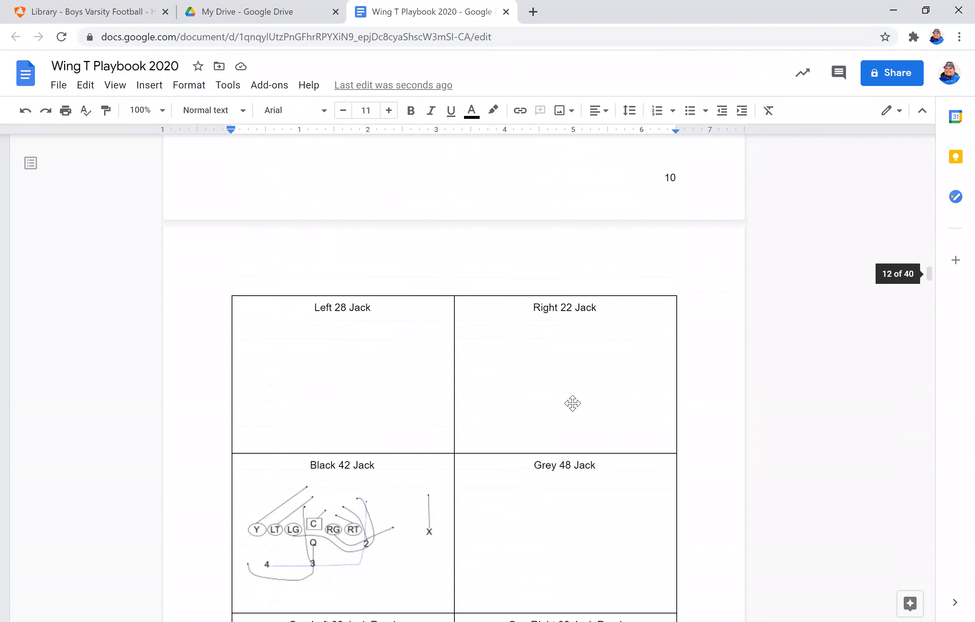
scroll(572, 404, "down", 10)
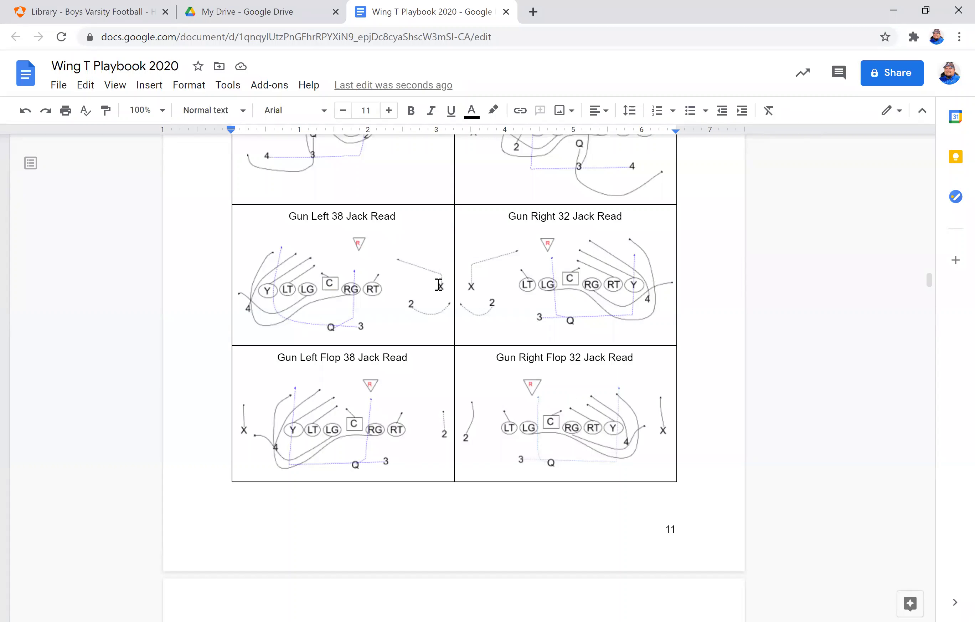
scroll(544, 396, "down", 15)
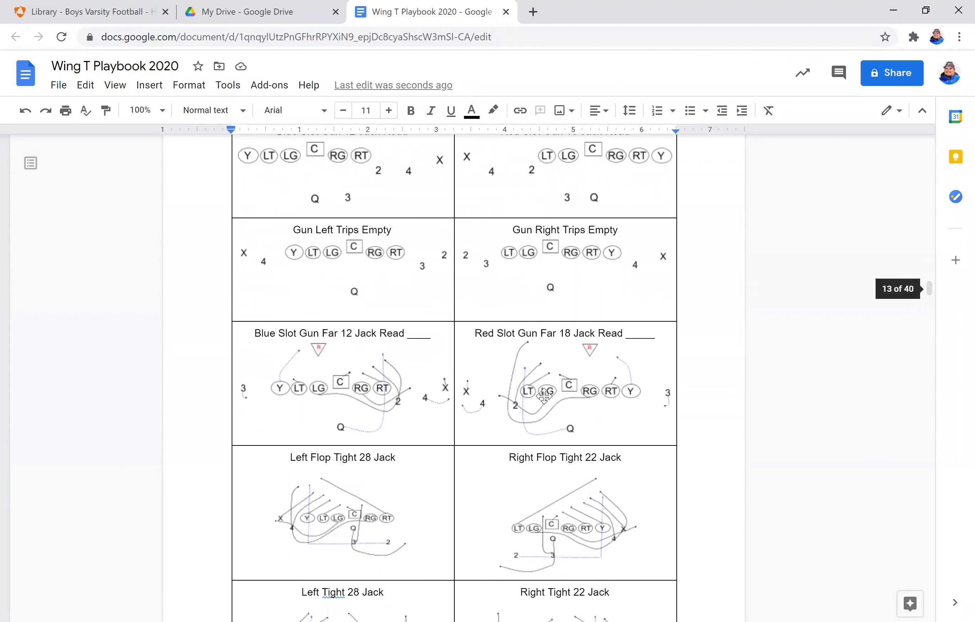
scroll(545, 396, "down", 16)
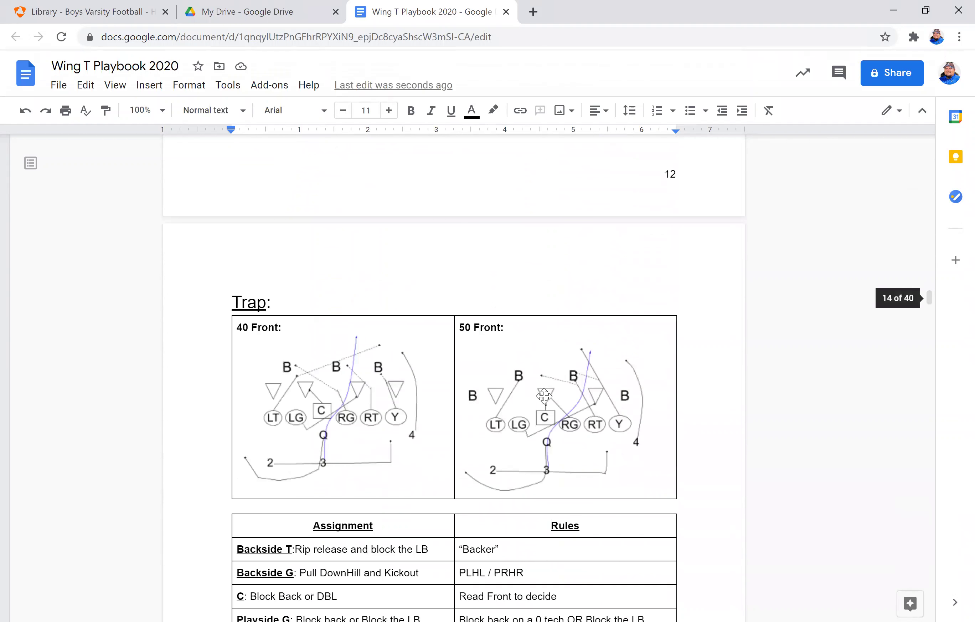
scroll(544, 396, "down", 14)
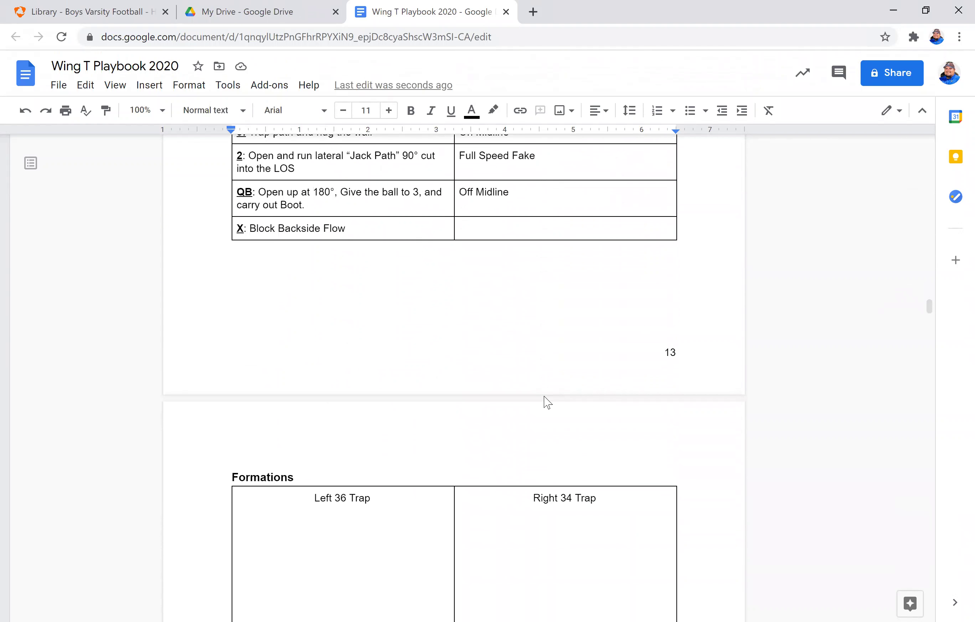
scroll(544, 396, "down", 11)
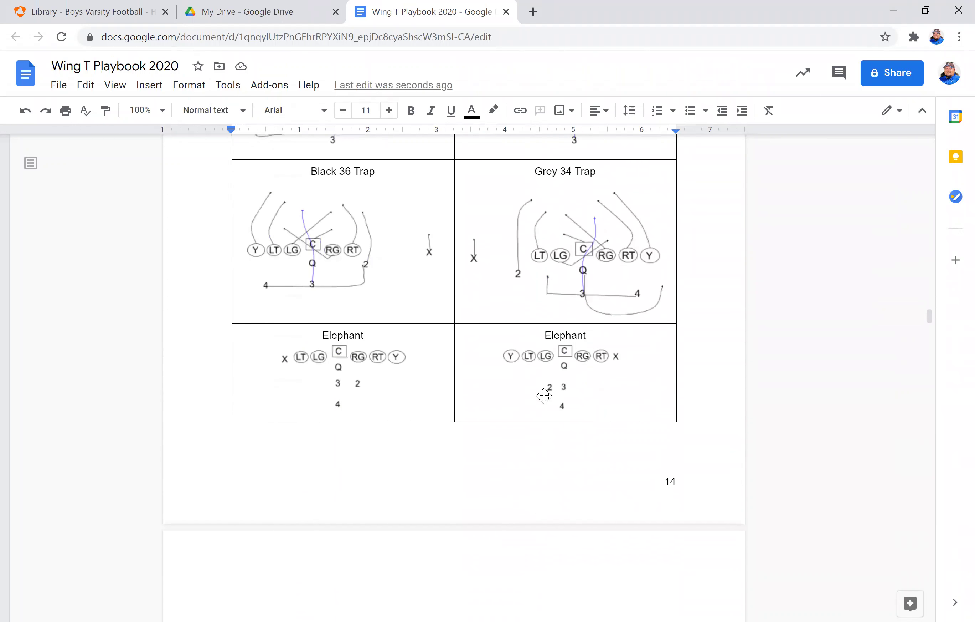
Go back through the Jack, Motions and formation pages to the Wing-T Offensive Playbook cover page.
scroll(544, 396, "up", 7)
scroll(544, 396, "up", 20)
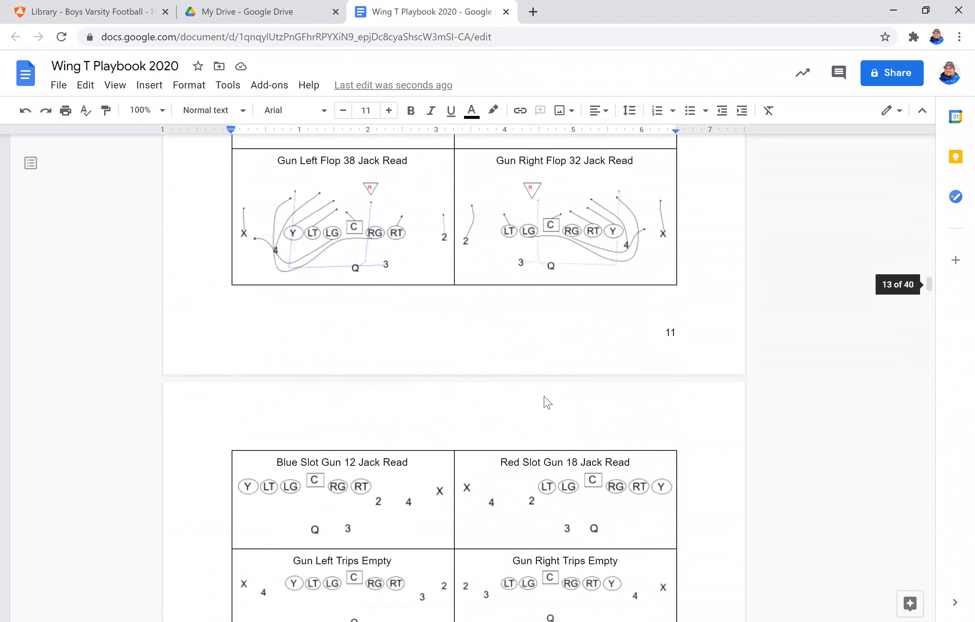
scroll(544, 396, "up", 20)
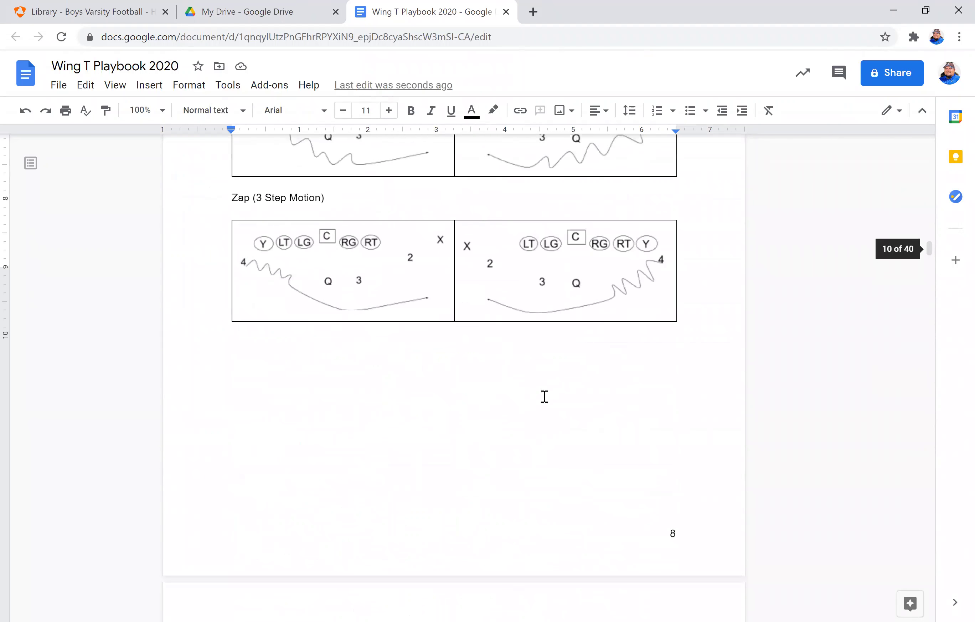
scroll(544, 396, "up", 18)
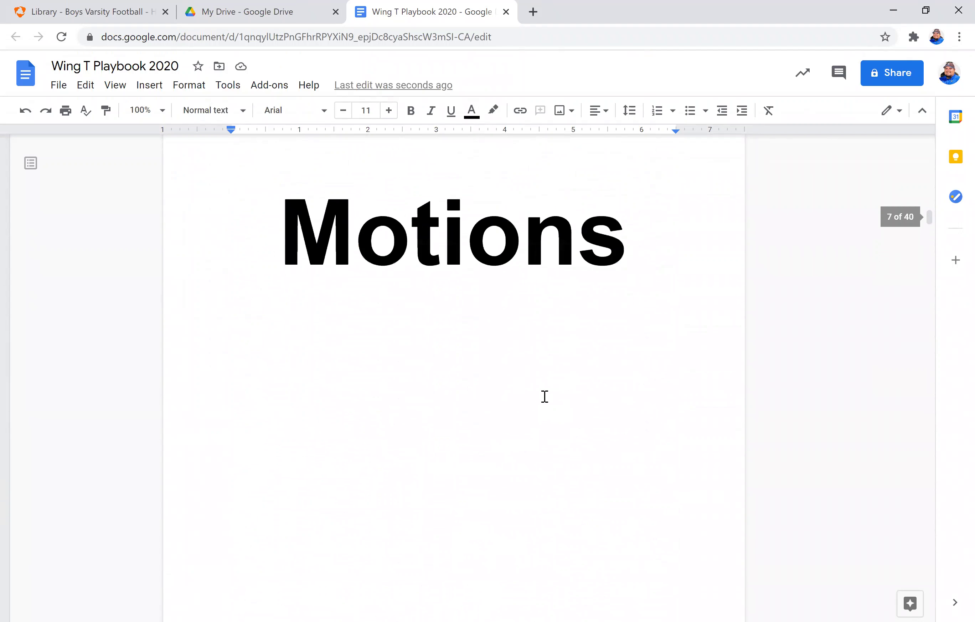
scroll(545, 396, "down", 5)
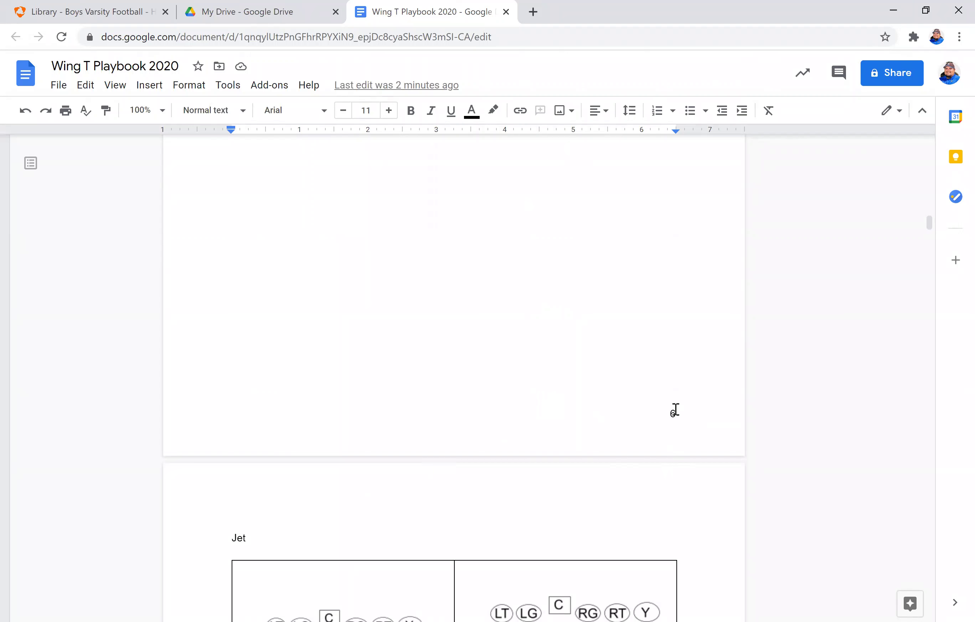
scroll(562, 380, "down", 13)
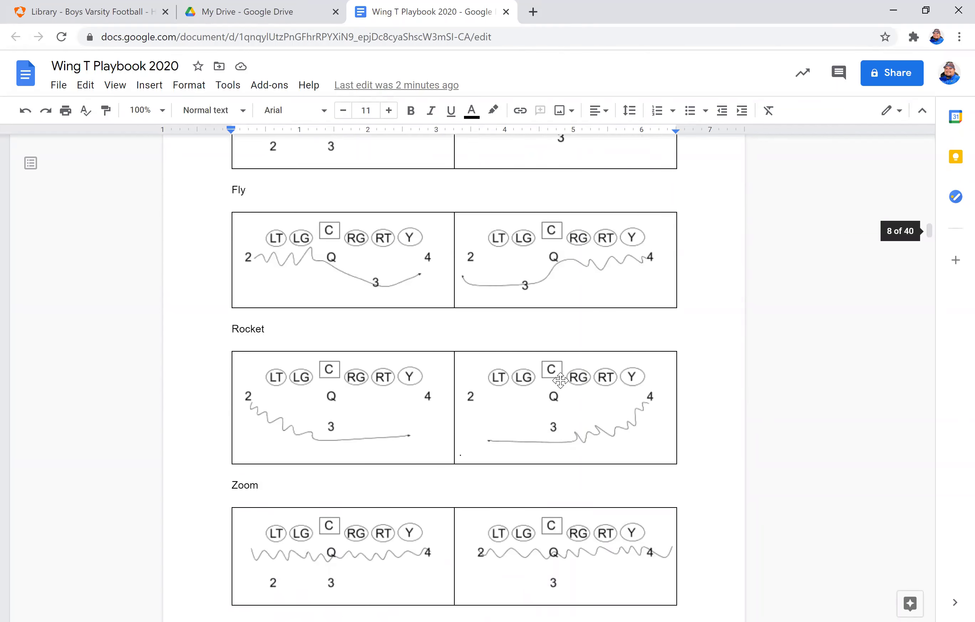
scroll(561, 380, "up", 18)
scroll(561, 381, "up", 20)
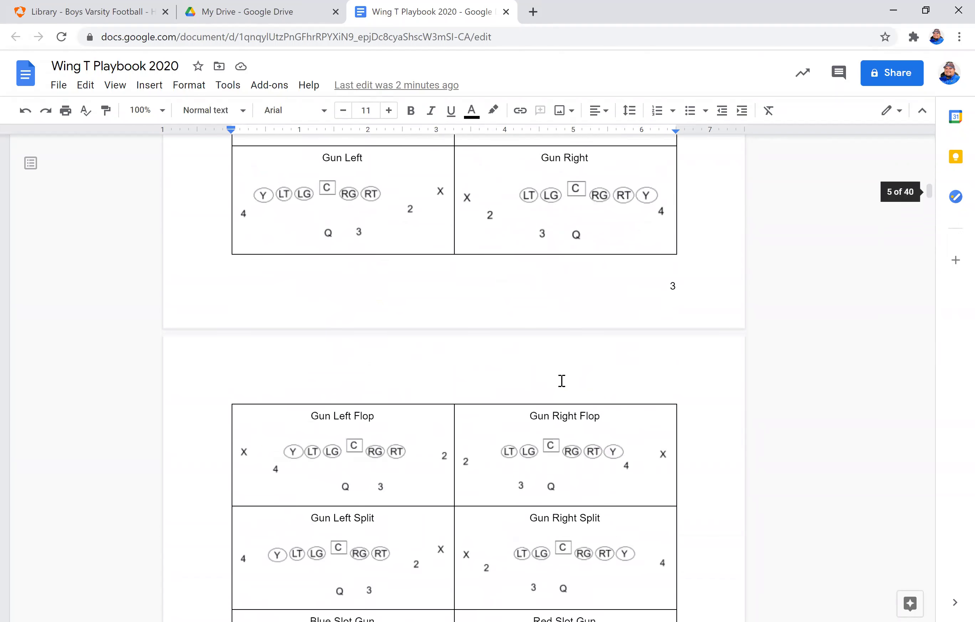
scroll(562, 381, "up", 15)
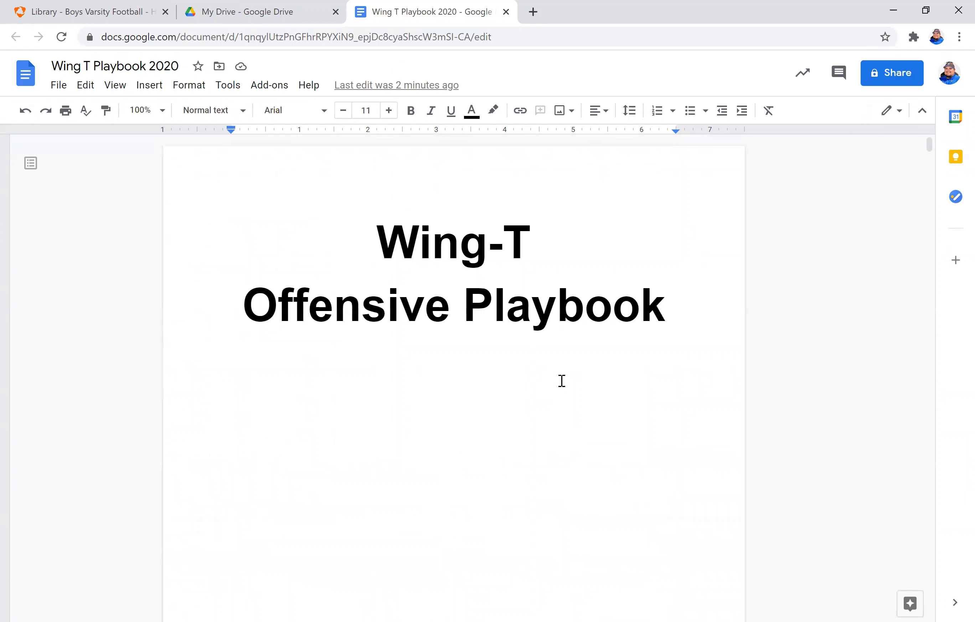
left_click(561, 380)
Go to the WR Route Tree page, open the 0 : Hitch drawing to examine it, and close the drawing.
scroll(562, 381, "down", 20)
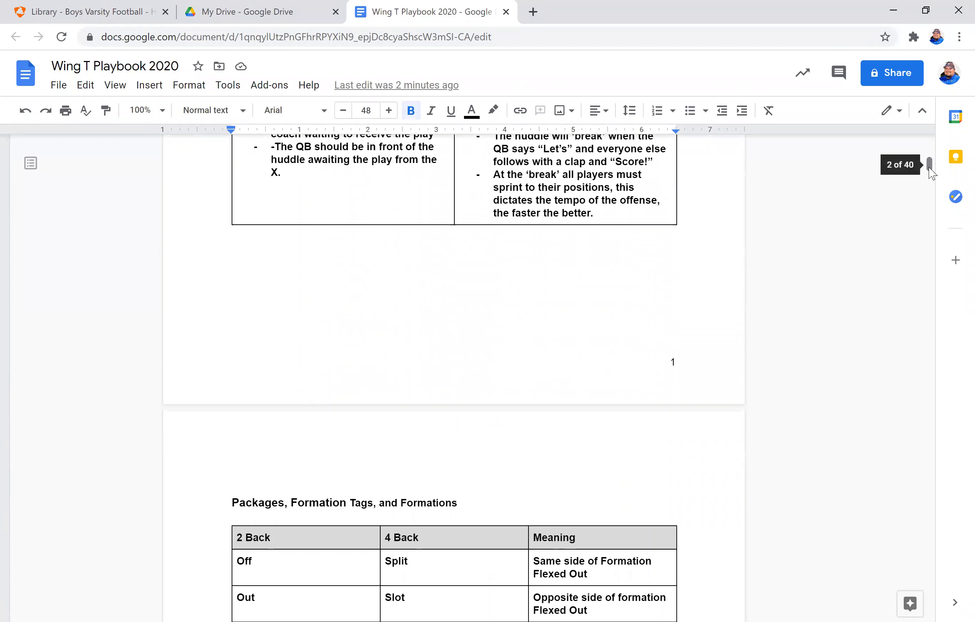
left_click_drag(929, 173, 955, 558)
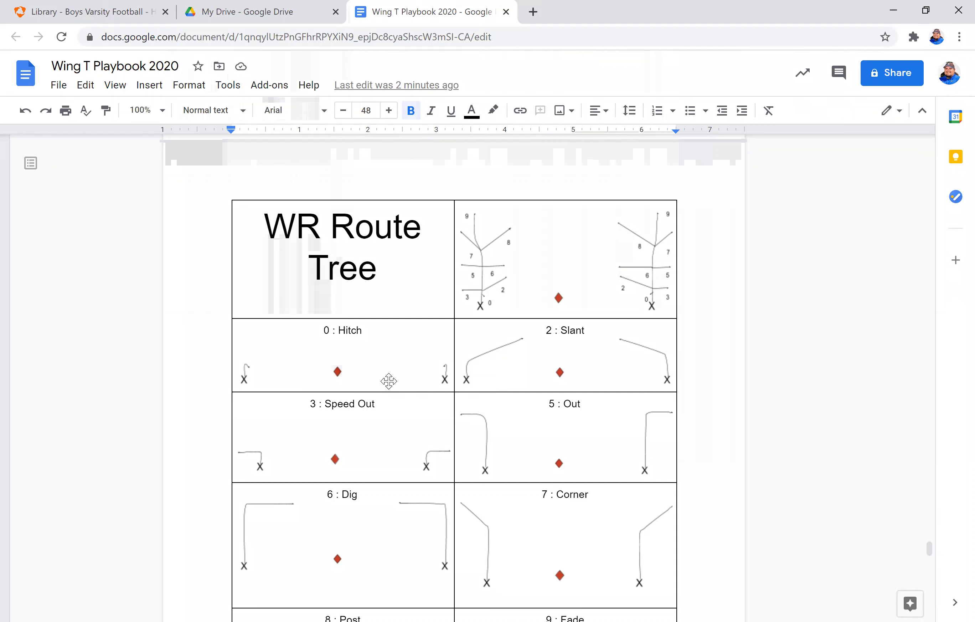
double_click(391, 386)
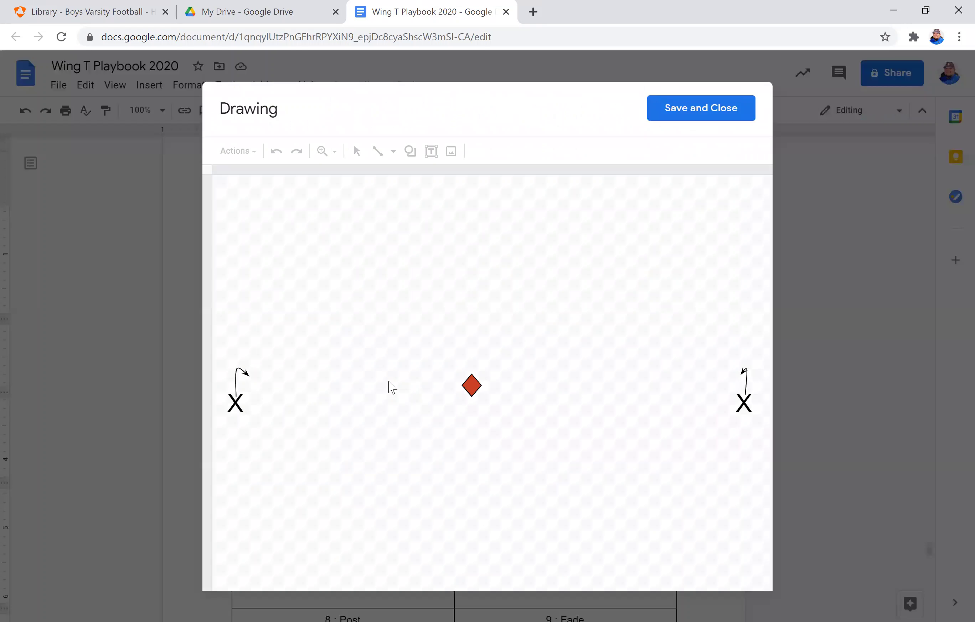
left_click(669, 119)
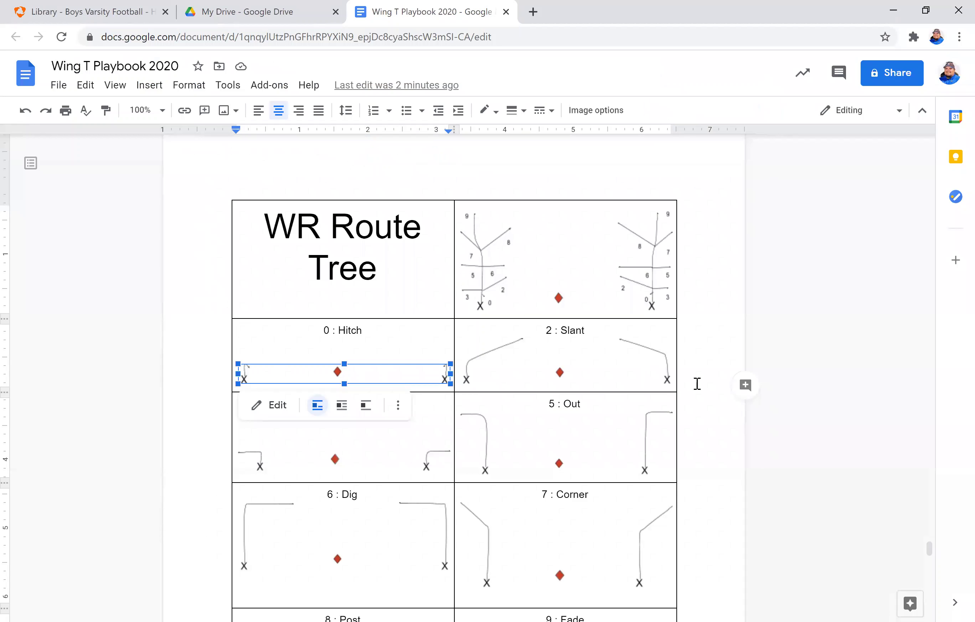
Look through the 90's Protection and 80's Passing pages, including the Peel, Smash, Florida and California plays, to the document's last page.
scroll(830, 413, "down", 15)
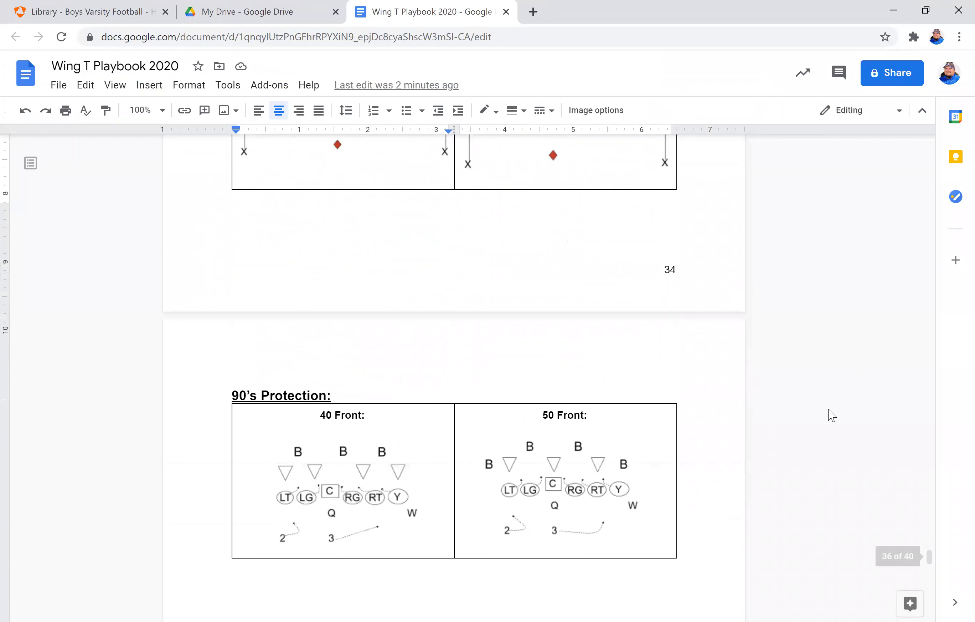
scroll(830, 413, "down", 20)
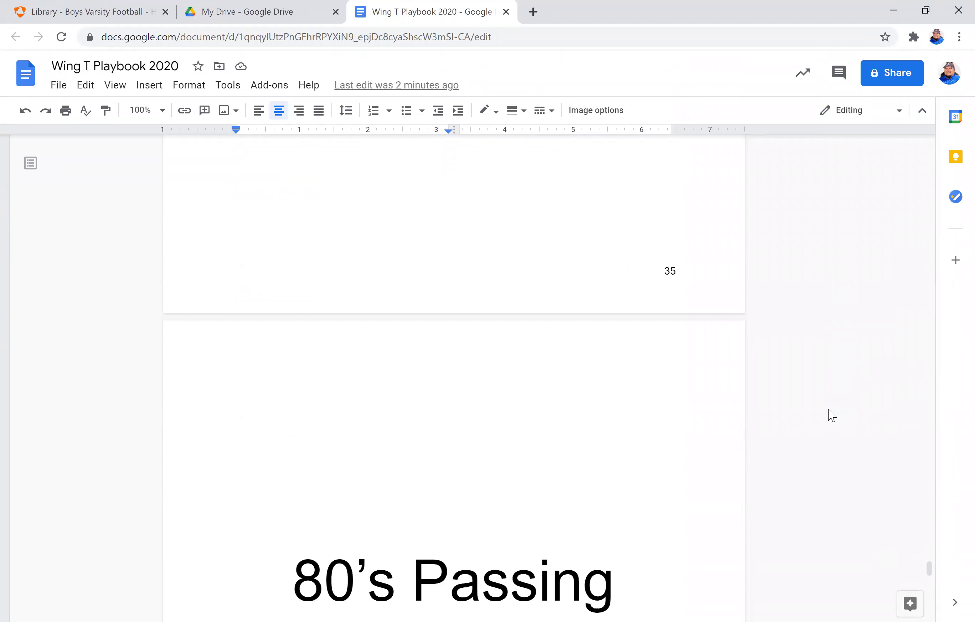
scroll(832, 414, "down", 20)
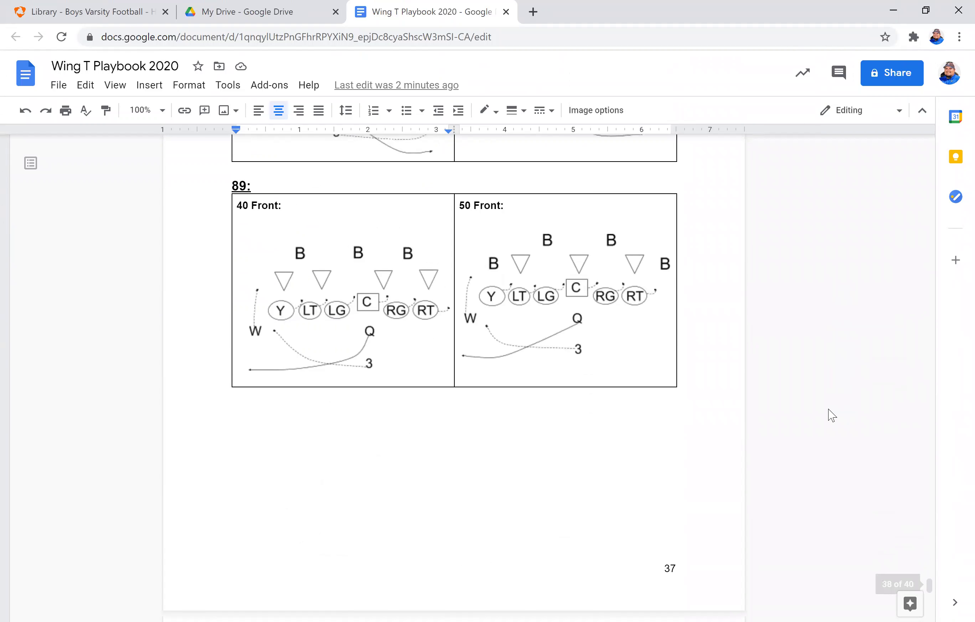
scroll(832, 415, "down", 10)
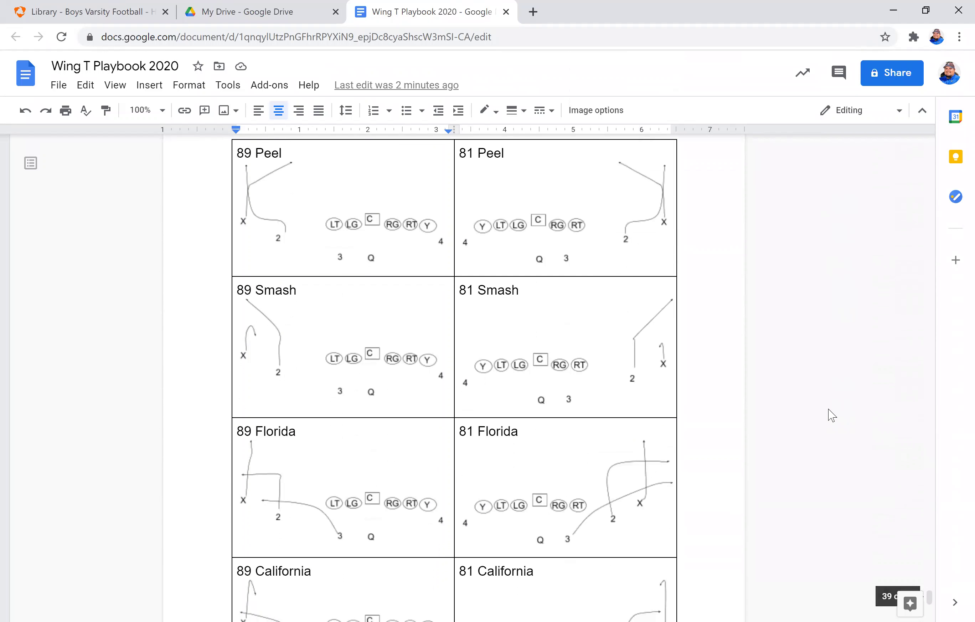
scroll(750, 391, "down", 11)
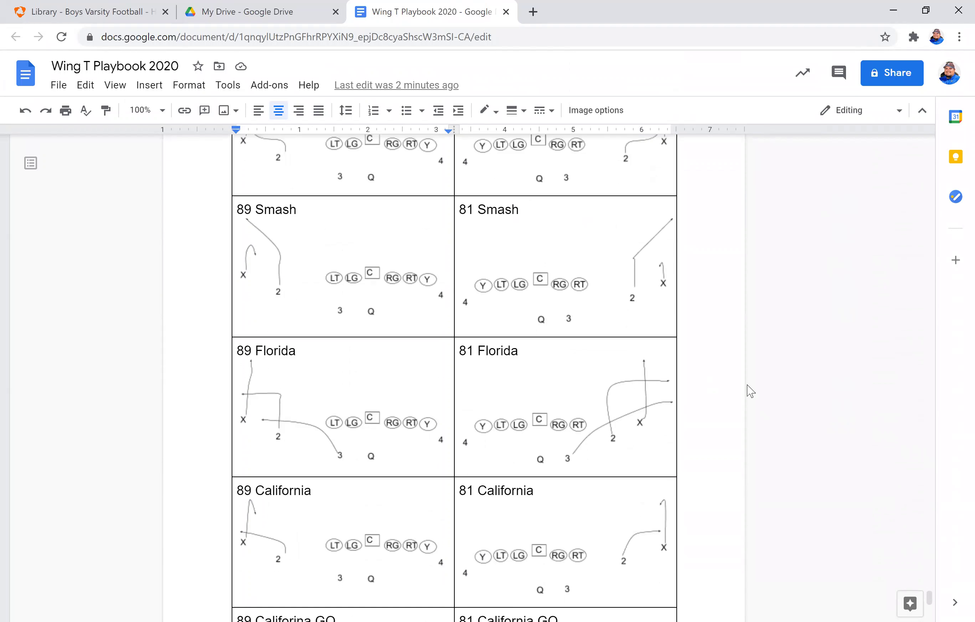
scroll(750, 391, "down", 8)
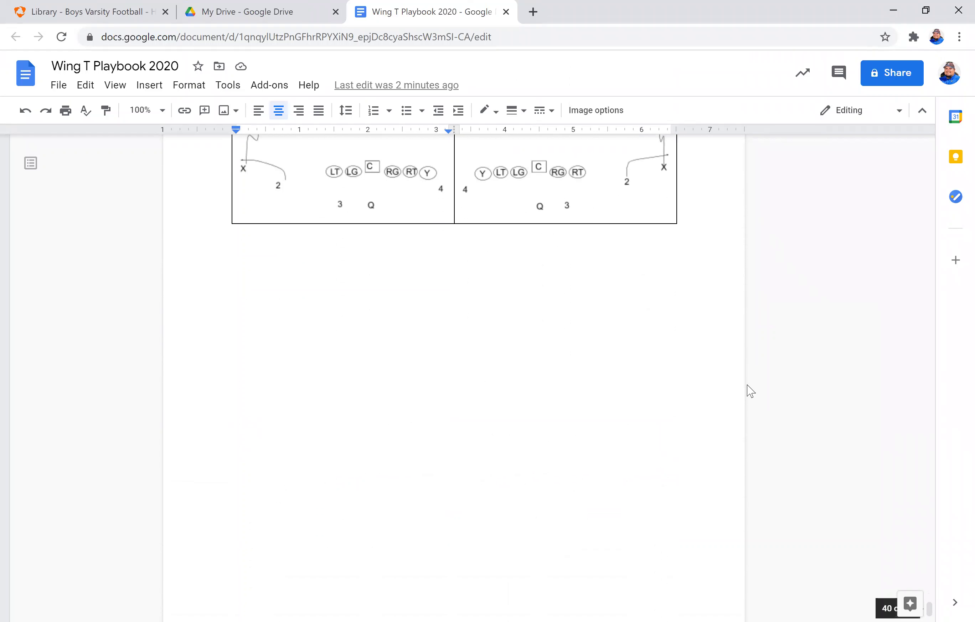
Increase the height of the 89/81 California row so the California GO titles move onto the next page with their diagrams.
scroll(750, 391, "up", 9)
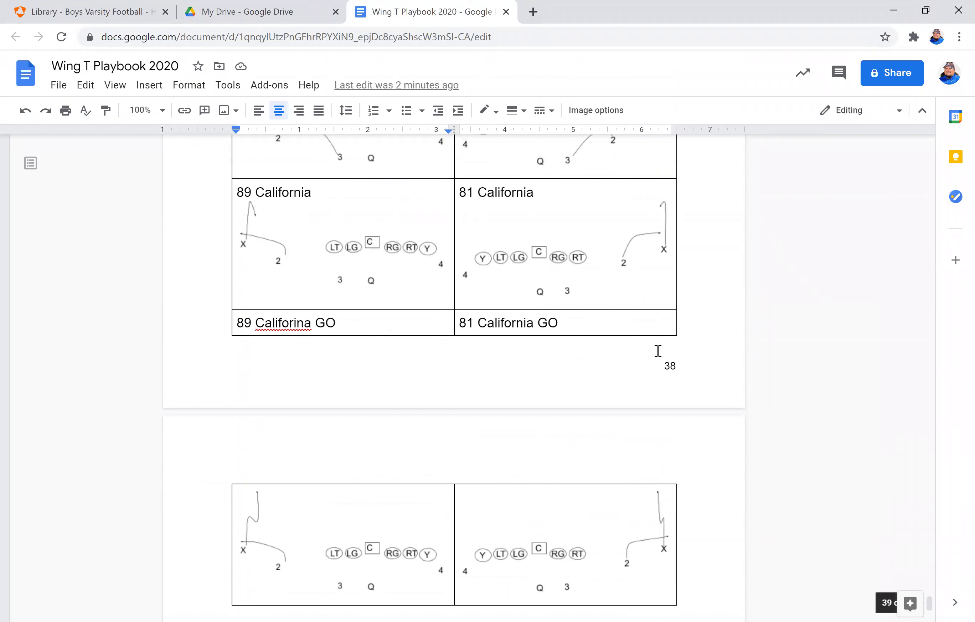
left_click(607, 310)
left_click(605, 318)
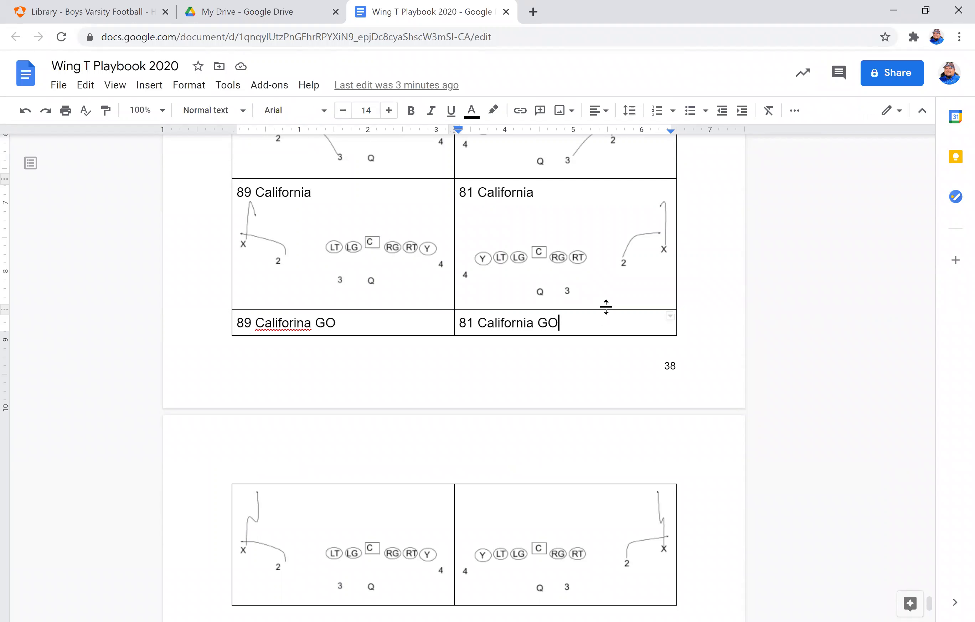
left_click_drag(606, 306, 608, 318)
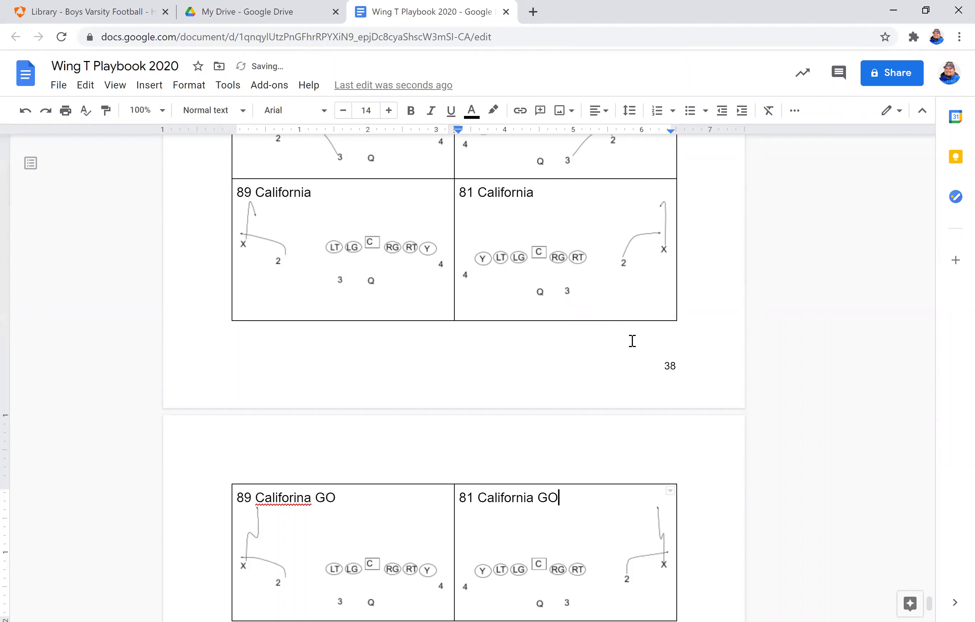
scroll(683, 391, "down", 2)
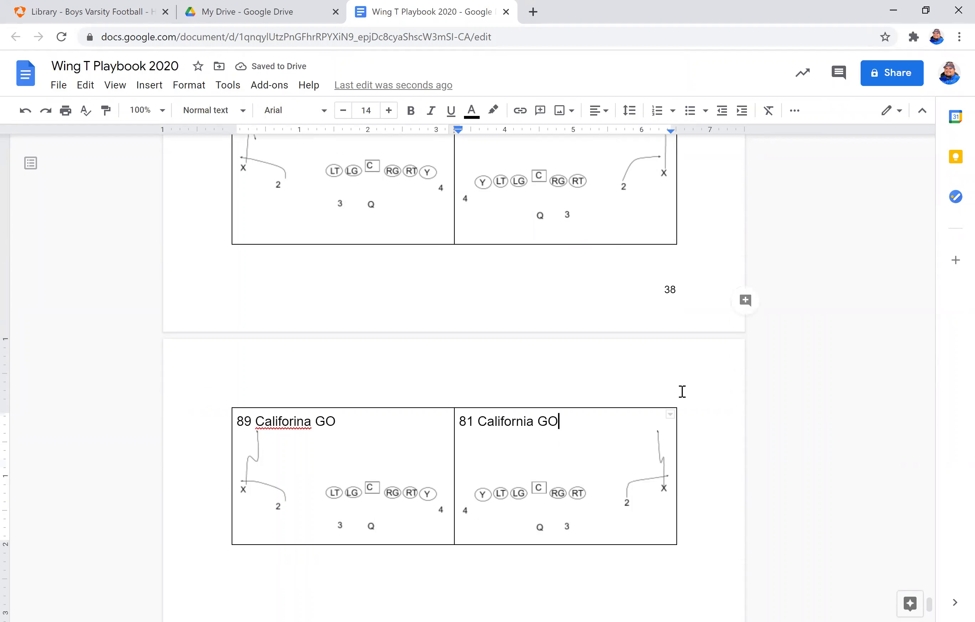
scroll(795, 451, "down", 10)
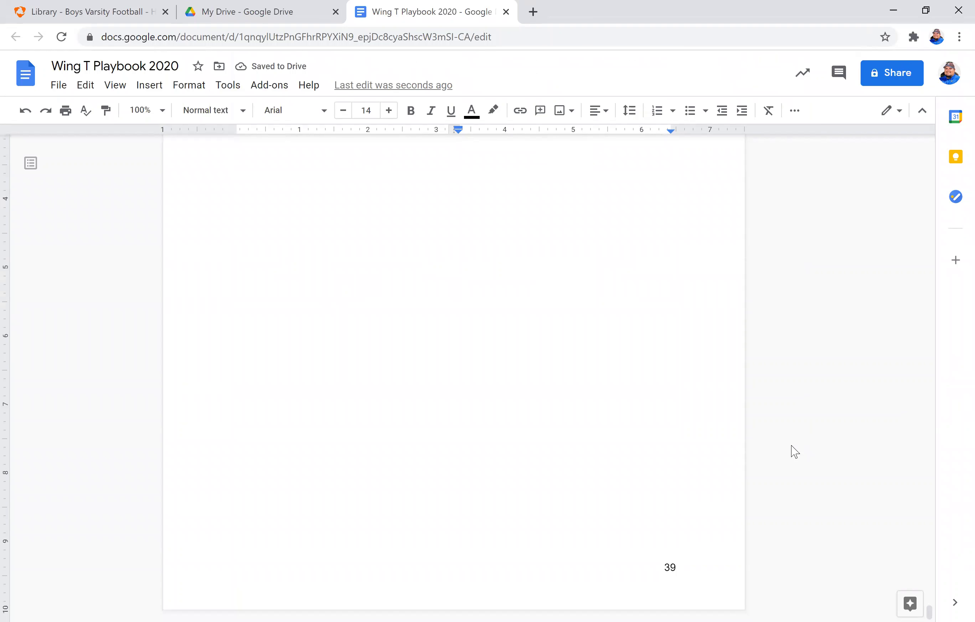
scroll(795, 452, "up", 7)
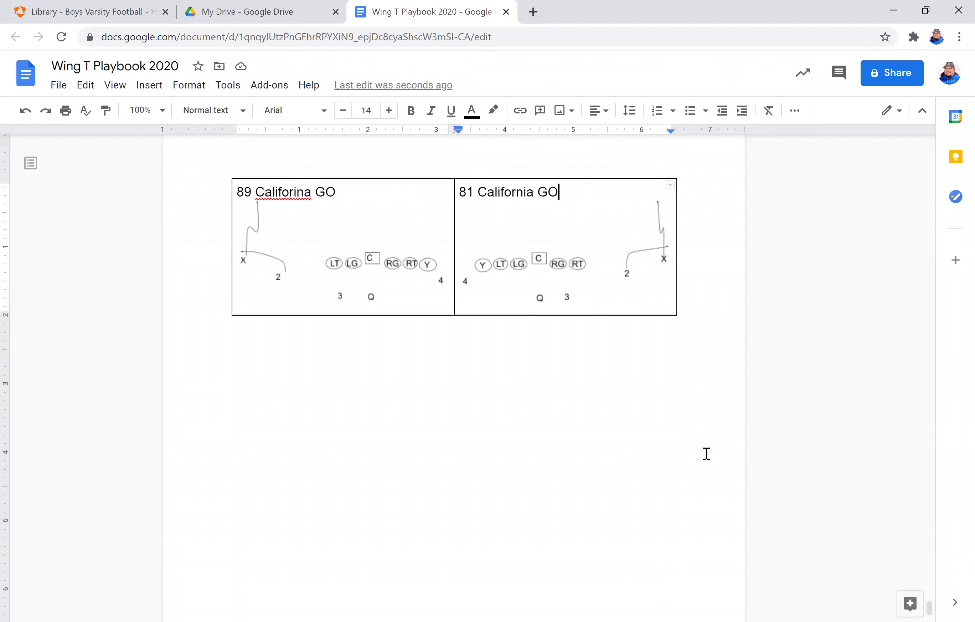
Correct the misspelled word in the 89 GO play title to California using the suggested spelling.
double_click(288, 191)
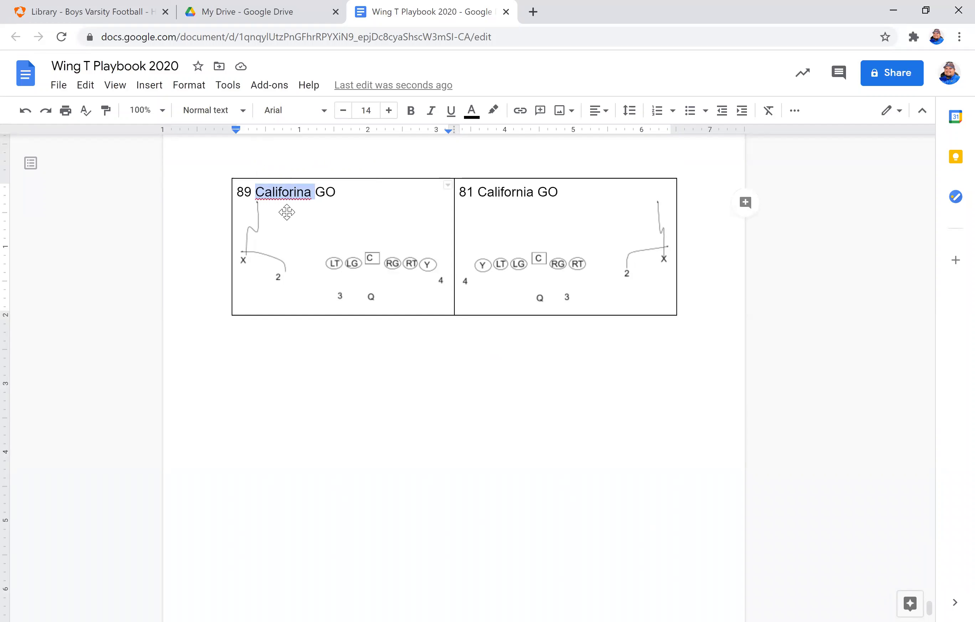
left_click(342, 191)
left_click(297, 192)
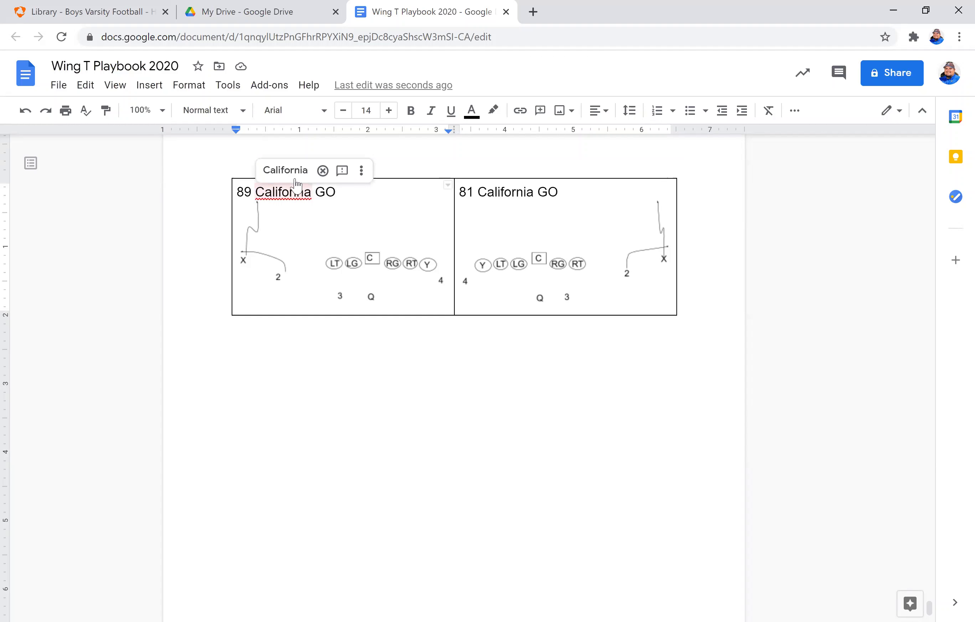
left_click(286, 170)
Go back to the Packages, Formation Tags, and Formations page and place the cursor in the 3 Back table's Far cell.
scroll(431, 413, "up", 10)
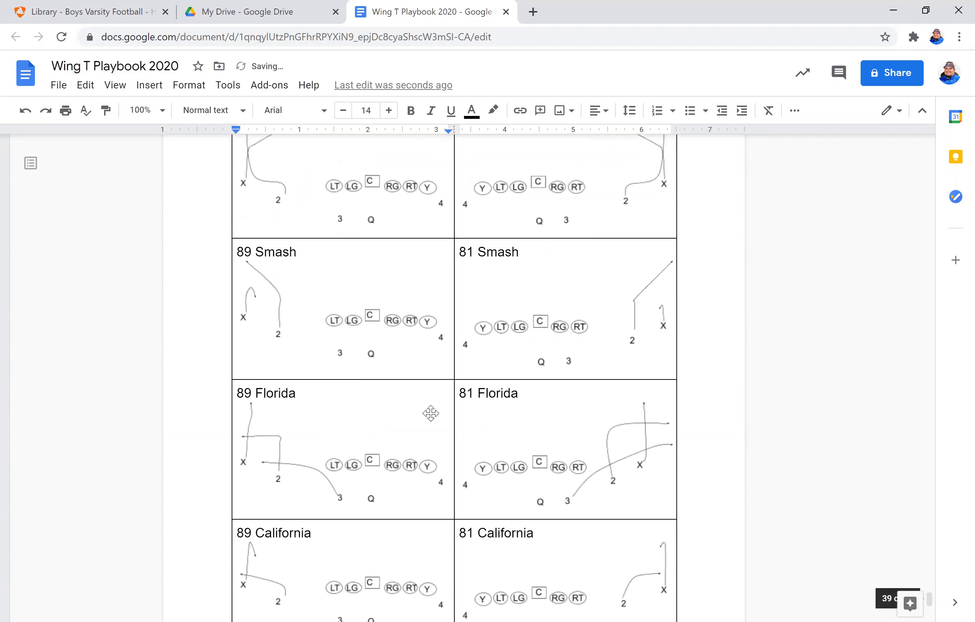
scroll(431, 413, "up", 10)
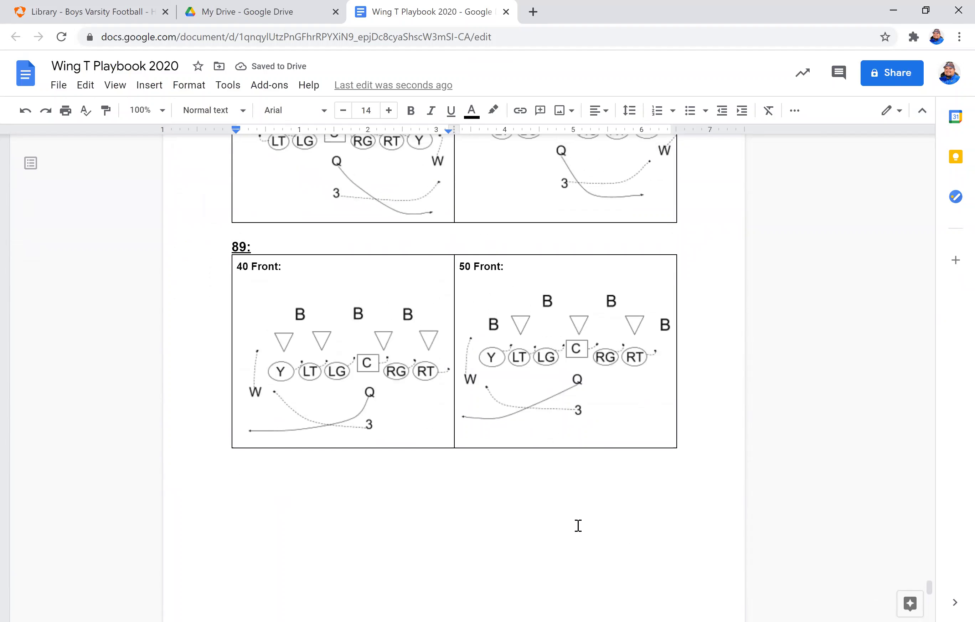
scroll(682, 368, "up", 15)
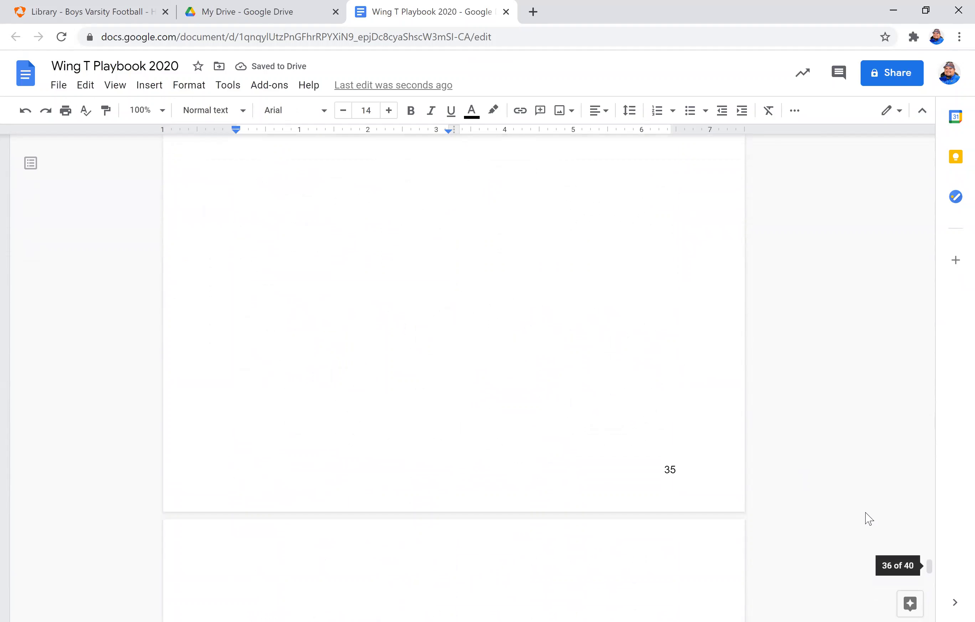
left_click_drag(934, 489, 928, 171)
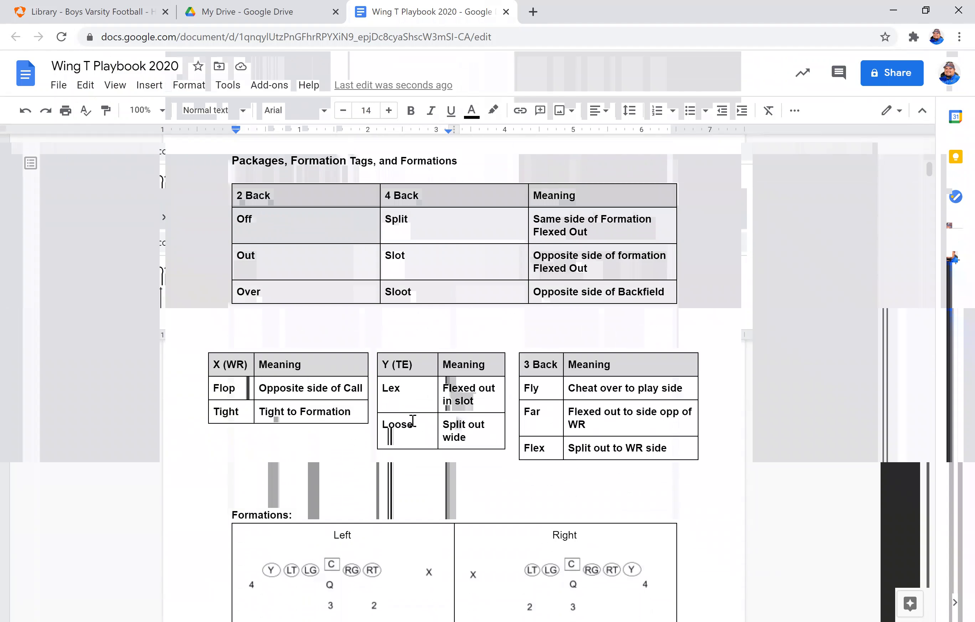
left_click(537, 405)
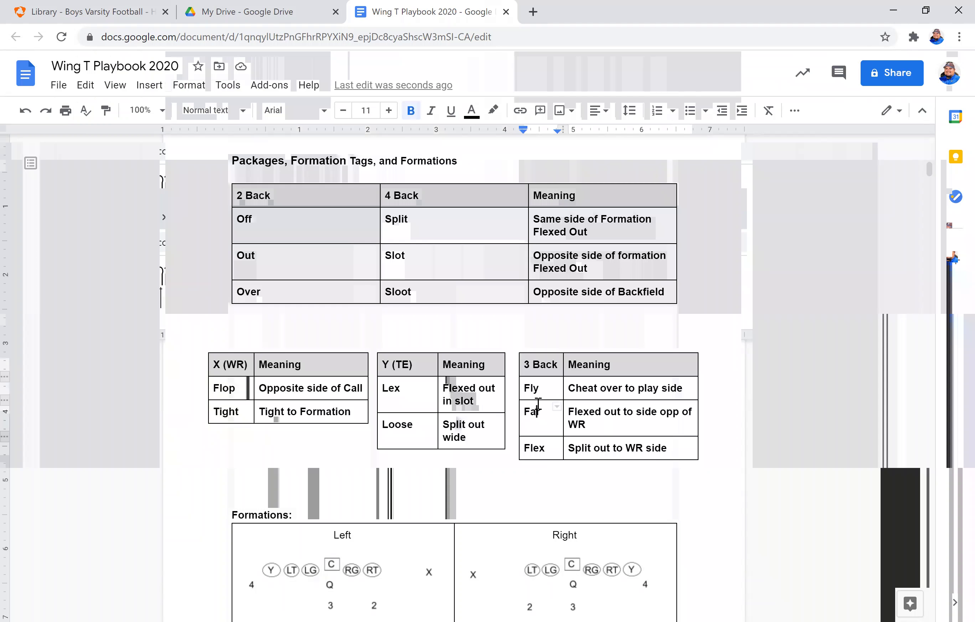